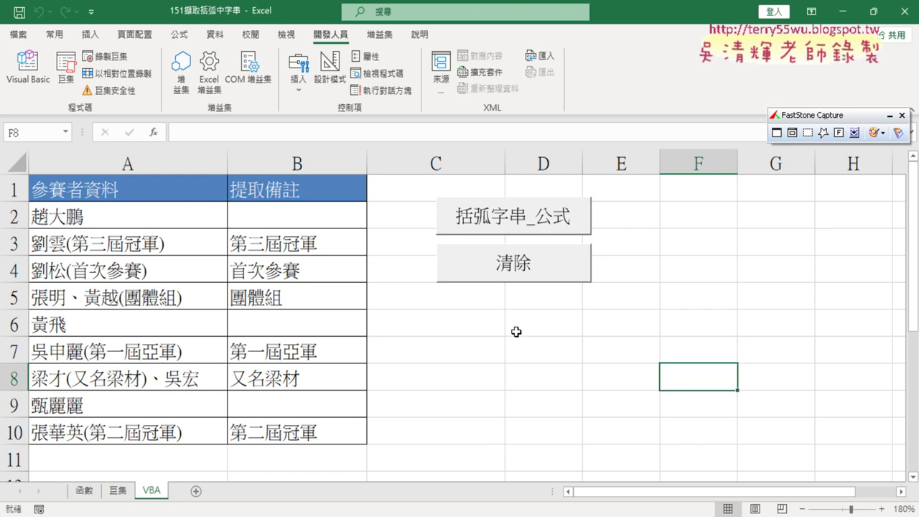
Open the VBA editor and paste the 括弧字串 macro below the last End Sub
left_click(29, 71)
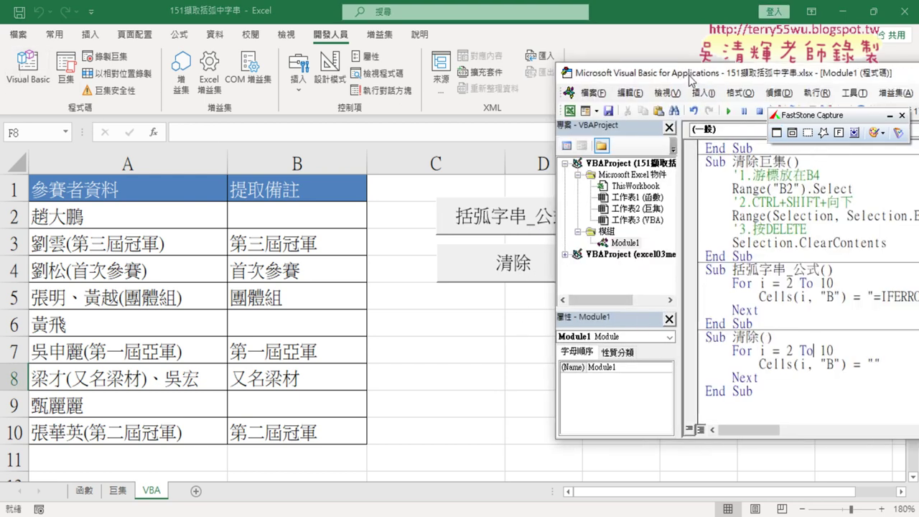
left_click_drag(714, 73, 420, 63)
left_click(459, 394)
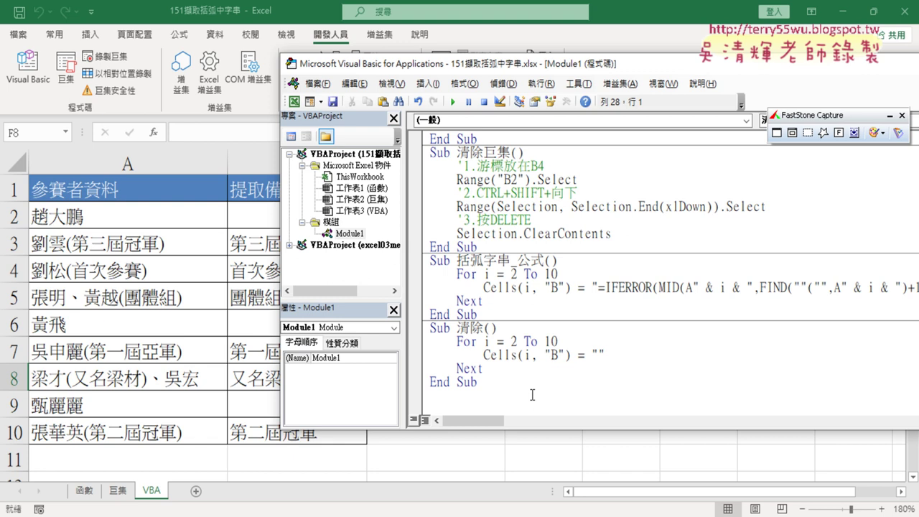
type("Sub 括弧字串()     a = VBA.InStr(Cells(3, \"A\"), \"(\")     b = VBA.InStr(Cells(3, \"A\"), \")\")     Cells(3, \"B\") = Mid(Cells(3, \"A\"), a + 1, b - a - 1) End Sub")
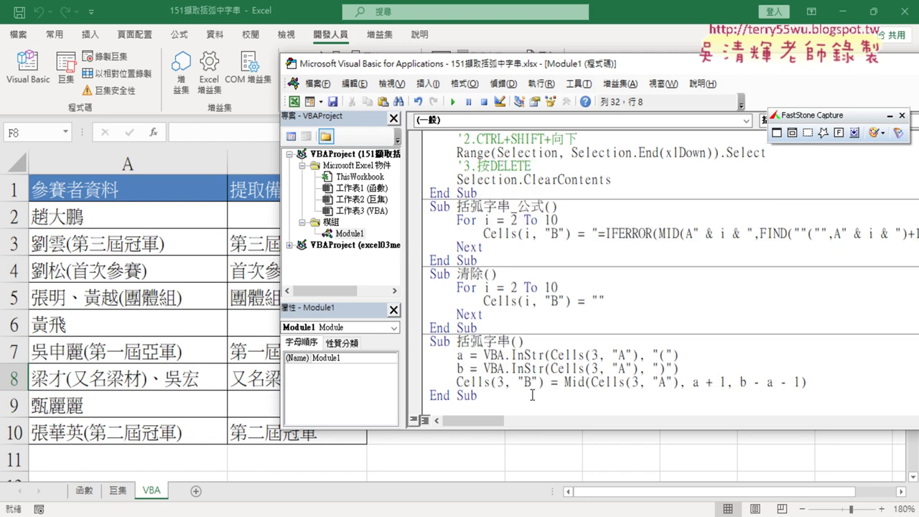
Delete the new macro's body, undo the deletion, and select .InStr on the a = line
scroll(588, 379, "down", 1)
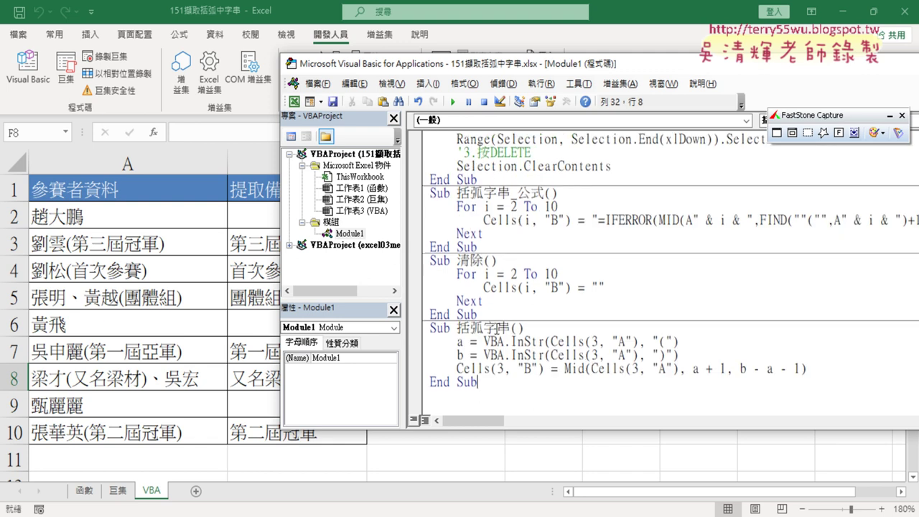
left_click_drag(510, 328, 520, 380)
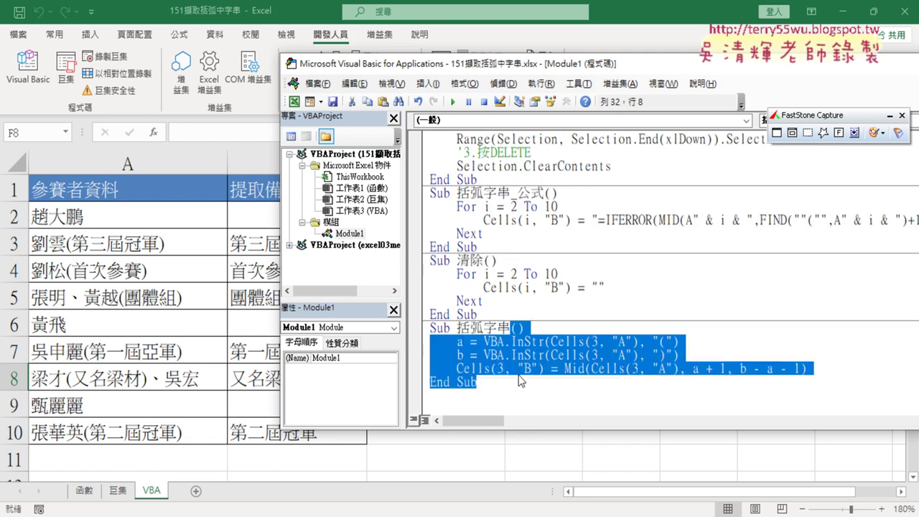
key("Delete")
key("ctrl+z")
left_click(580, 342)
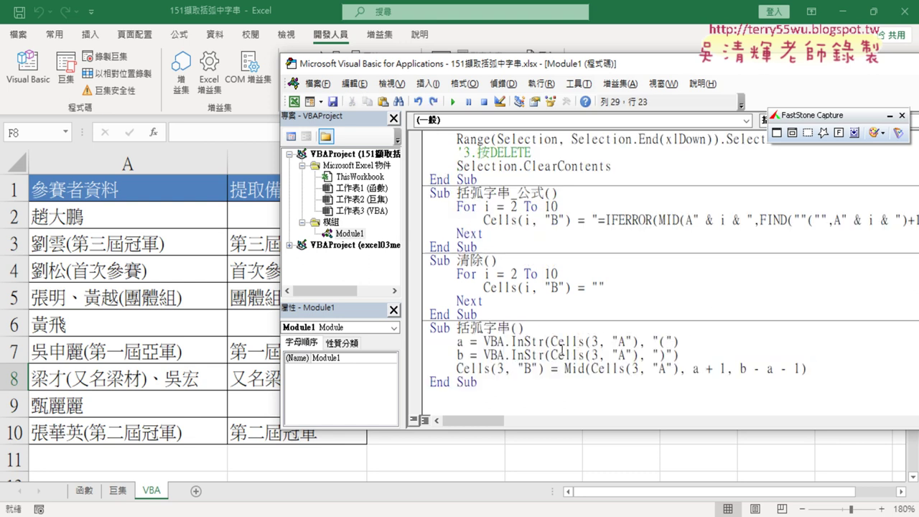
left_click_drag(504, 343, 545, 342)
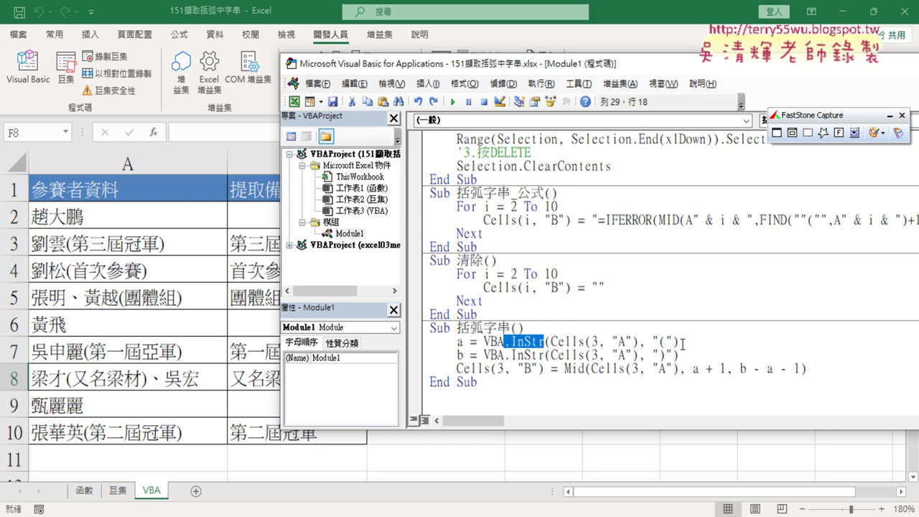
Clear the expression after a = on the macro's first line
left_click_drag(614, 72, 651, 64)
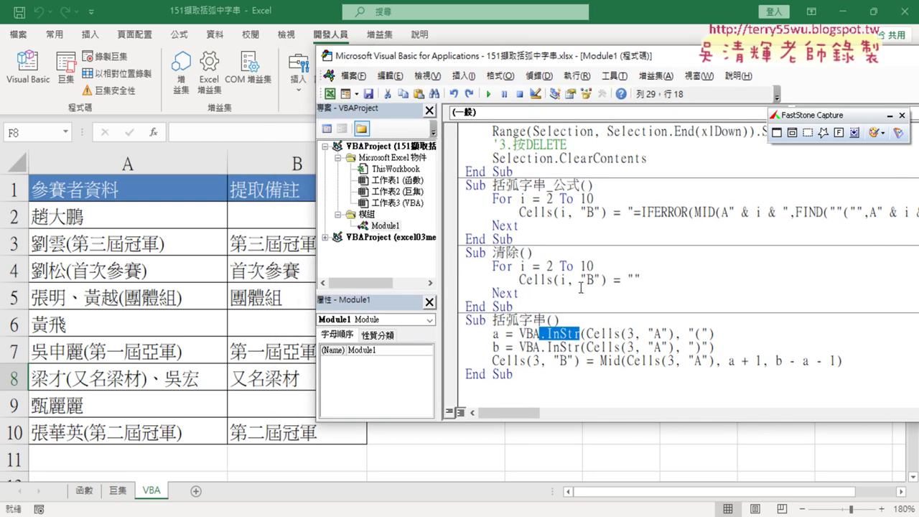
left_click_drag(540, 333, 719, 332)
type(".")
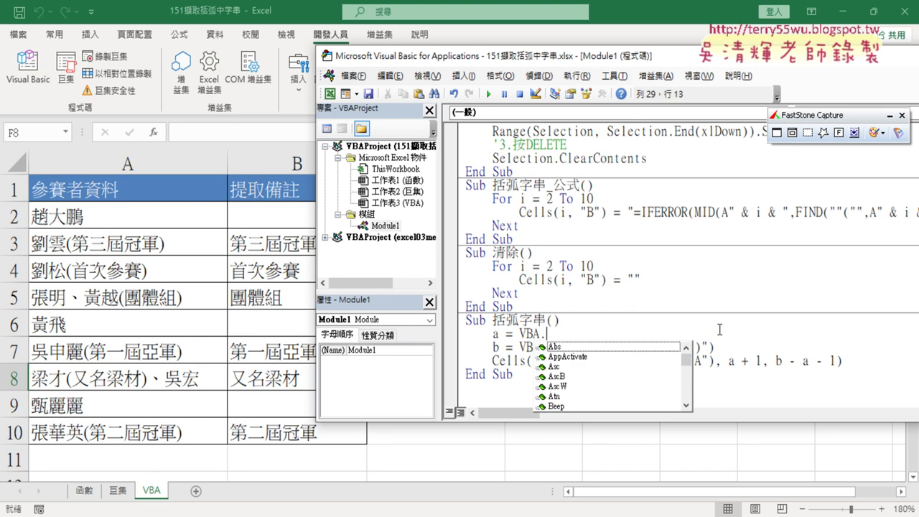
key("BackSpace")
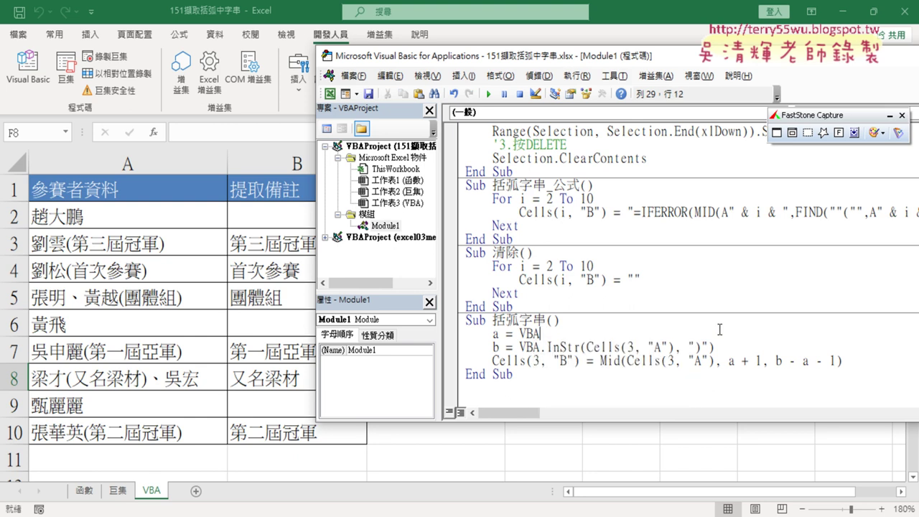
key("BackSpace")
key("BackSpace")
key("BackSpace")
type("InS")
key("BackSpace")
key("BackSpace")
key("BackSpace")
Retype it as VBA.InStr(Cells(3,"A"),"("), picking InStr from the suggestion list
type("vb")
type("a.")
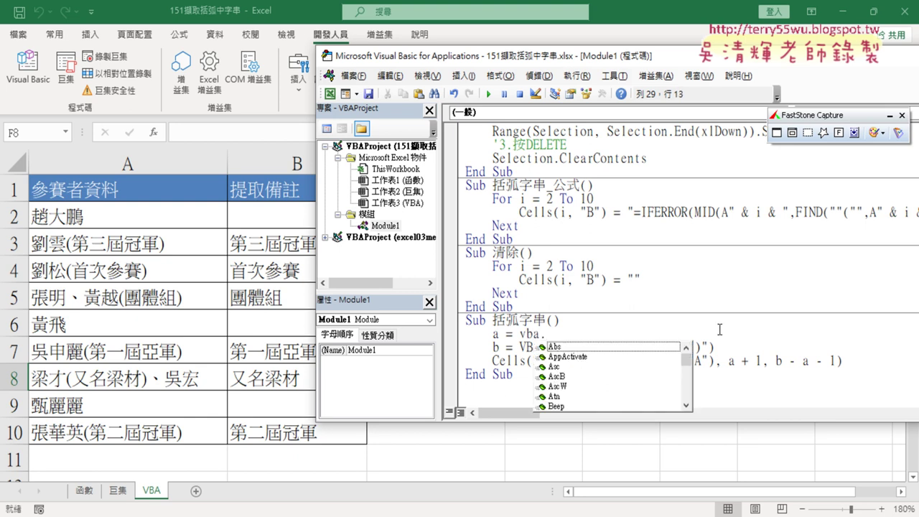
type("in")
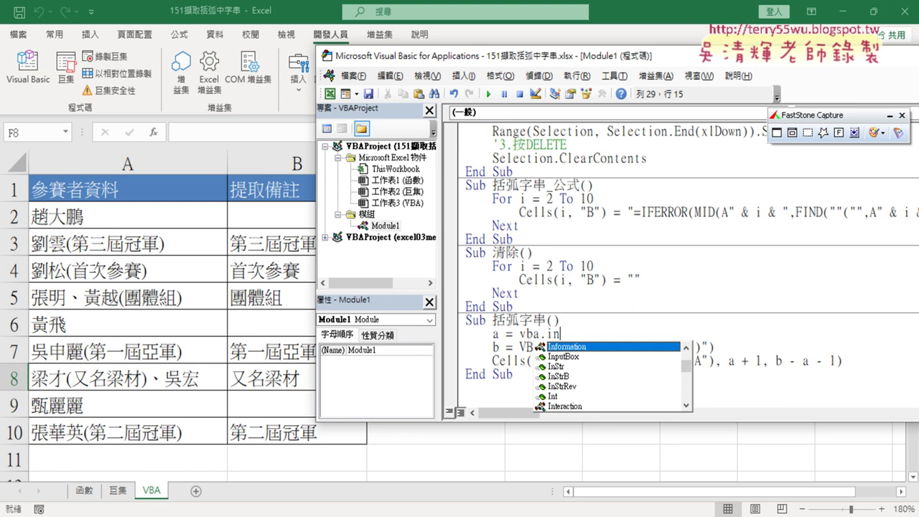
left_click(574, 366)
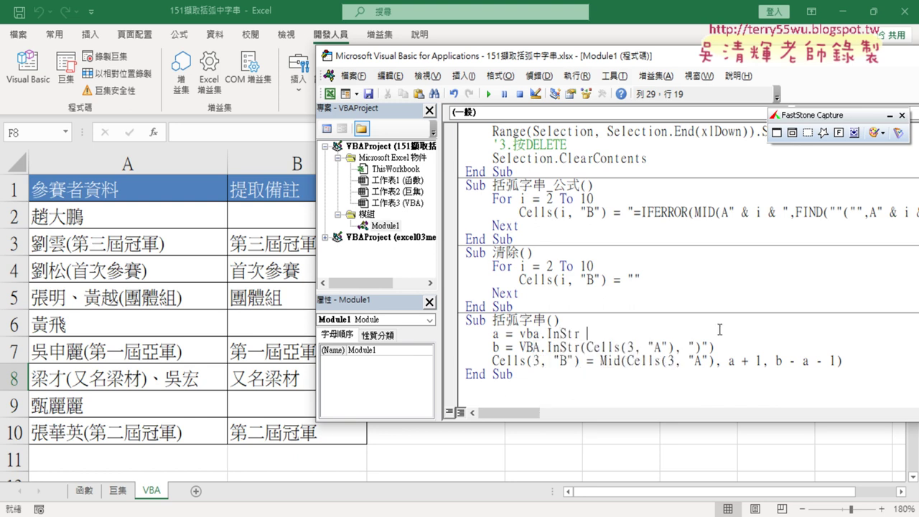
key("BackSpace")
type("(")
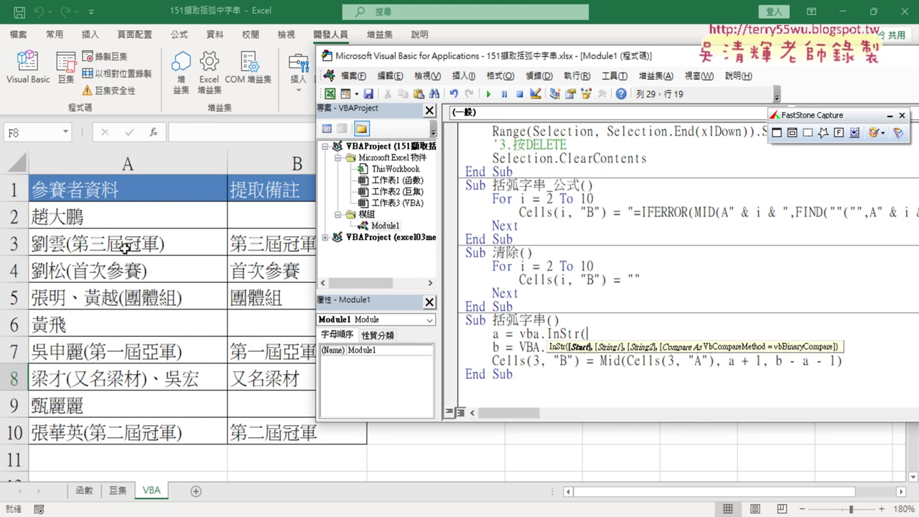
type("cell")
type("s(3")
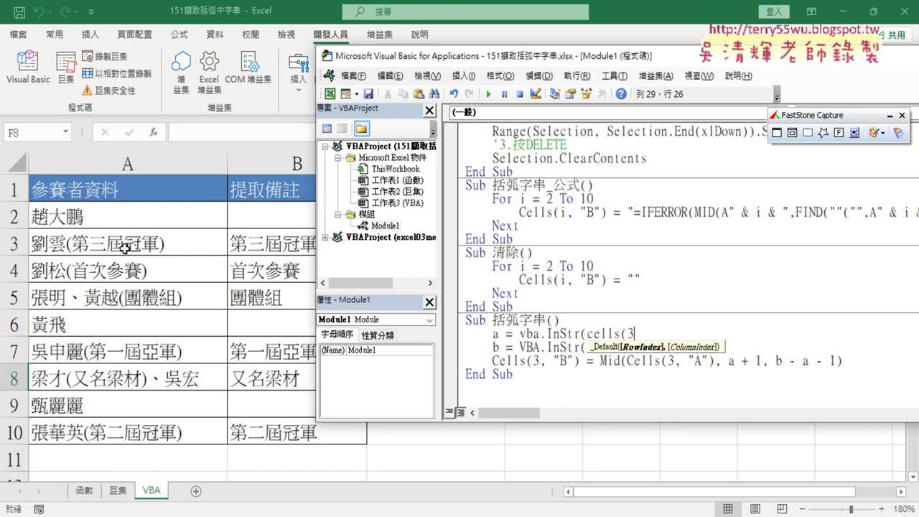
type(",\"A")
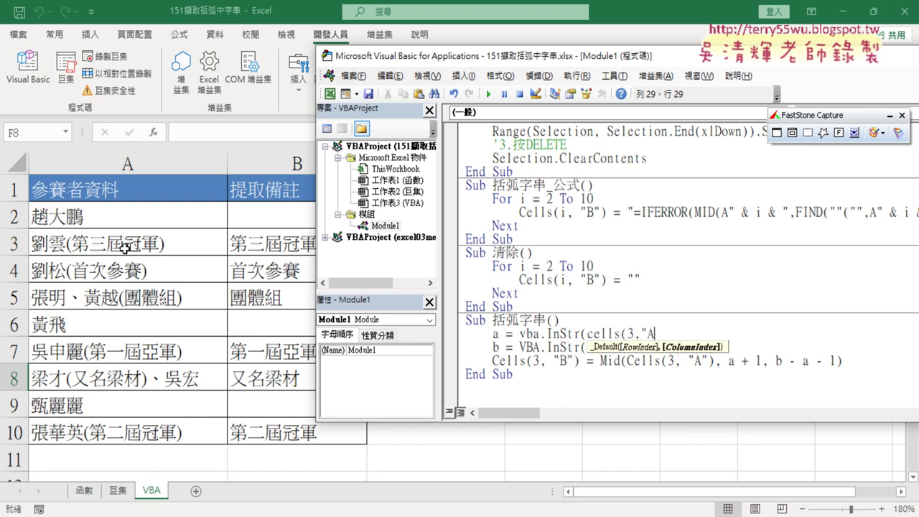
type("\"),")
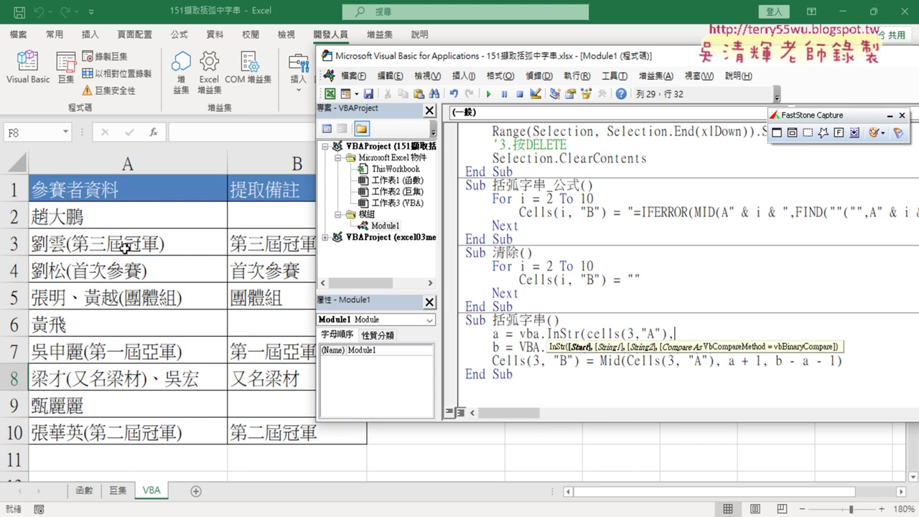
type("\"")
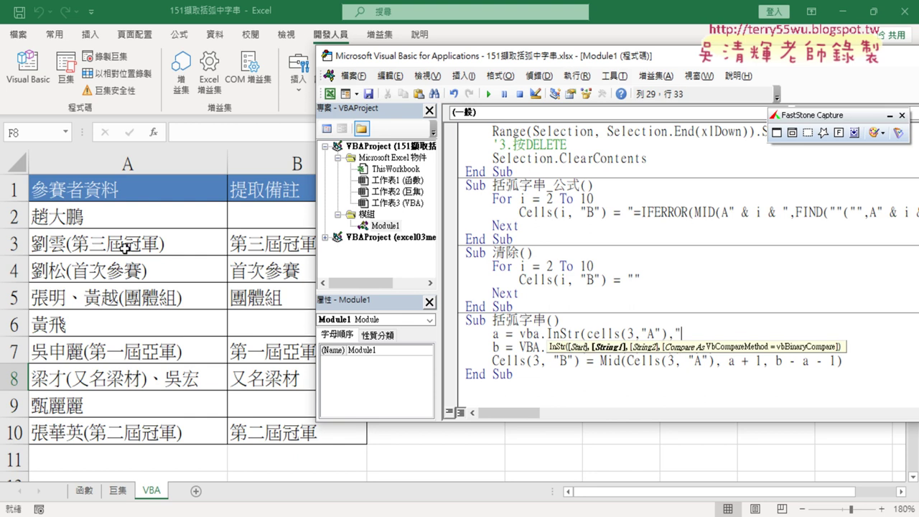
type("(\")")
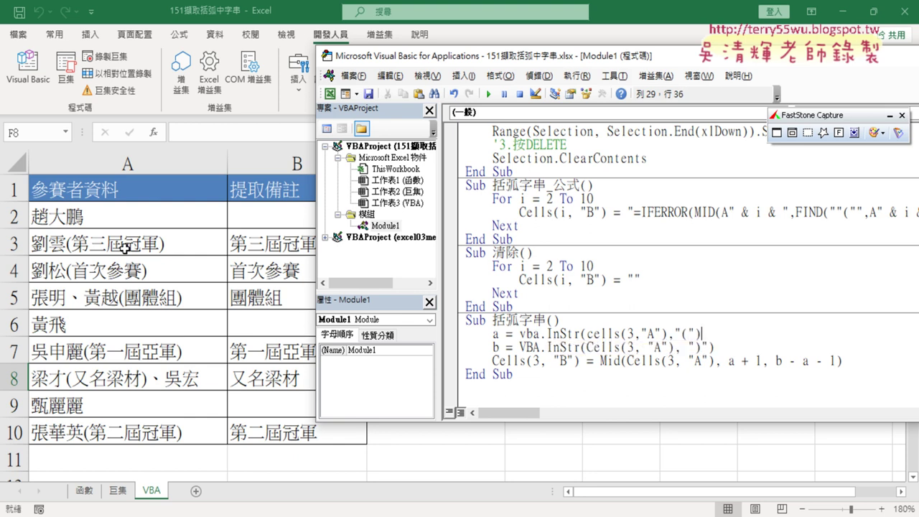
Let the a = line auto-format, then review the InStr expressions on the a and b lines
left_click(758, 307)
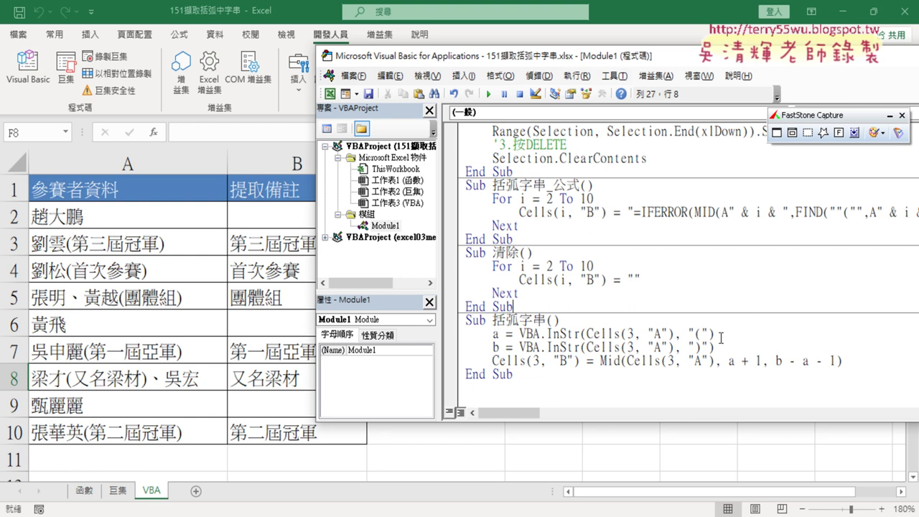
left_click_drag(716, 333, 518, 333)
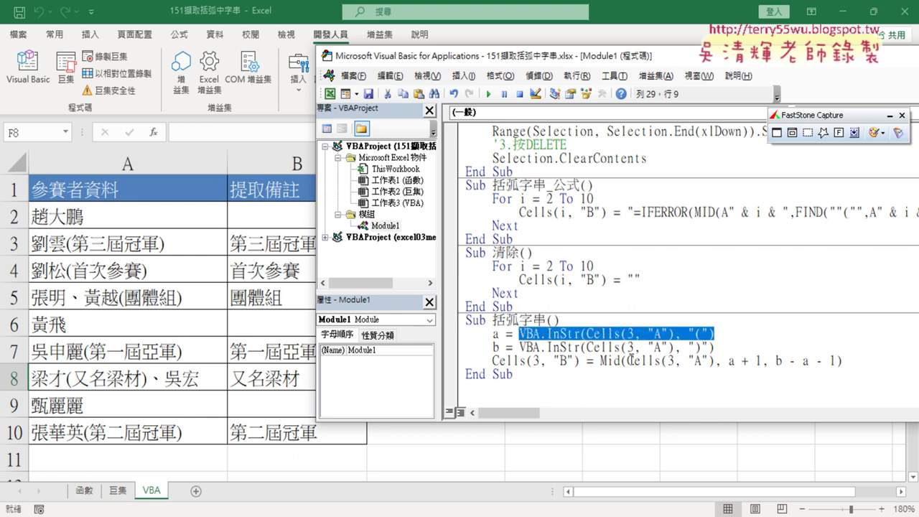
mouse_move(720, 349)
left_mouse_down()
mouse_move(506, 349)
mouse_move(492, 334)
left_mouse_up()
left_click(502, 348)
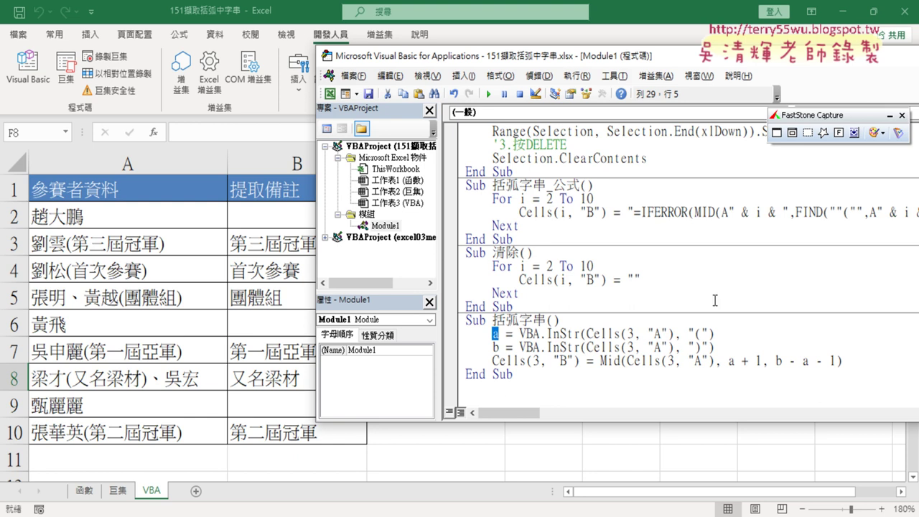
Try adding a vba. prefix before Mid on the Cells line, then remove it
double_click(613, 360)
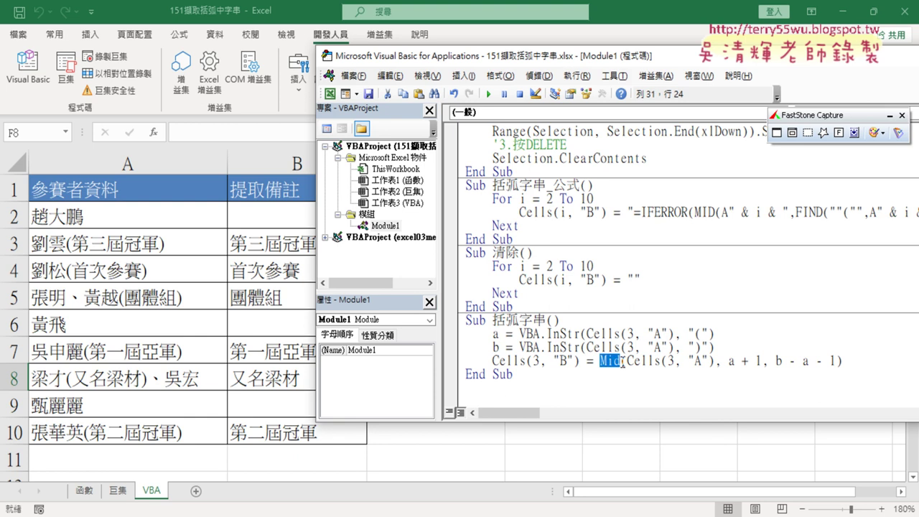
left_click(600, 361)
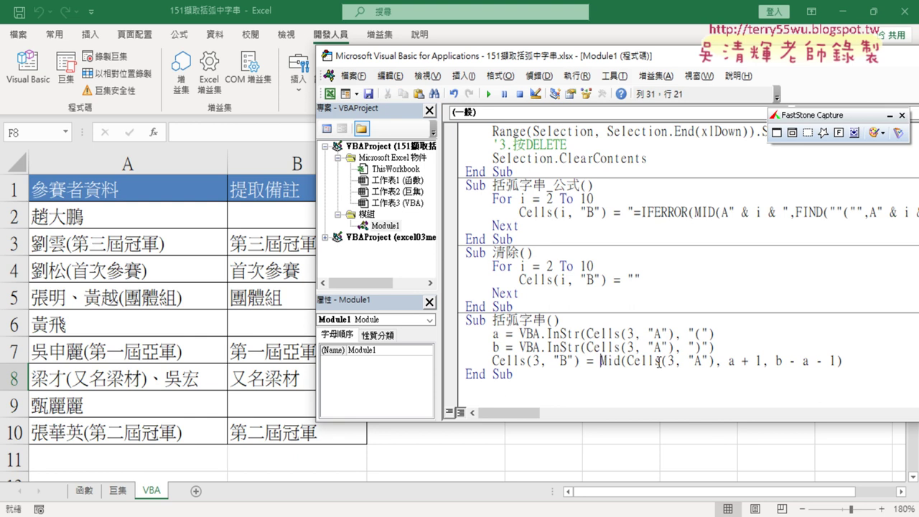
type("vba.")
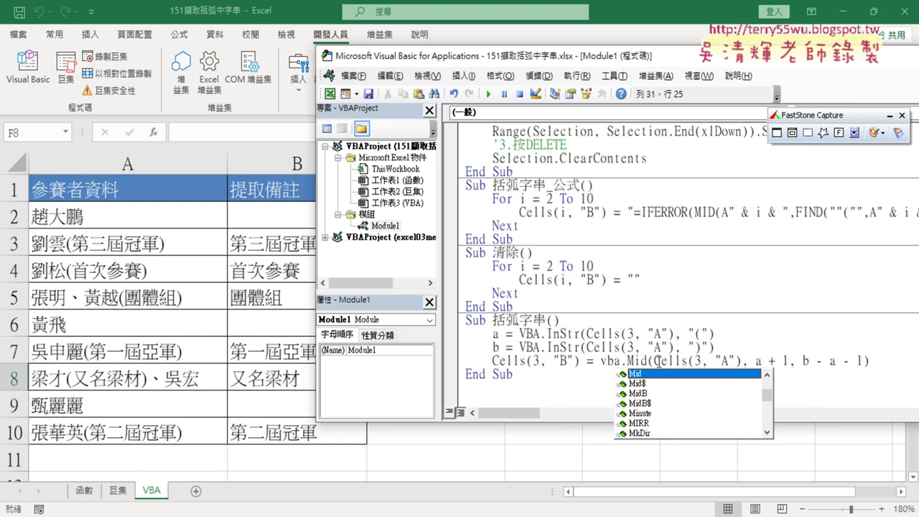
key("BackSpace")
key("BackSpace")
key("BackSpace")
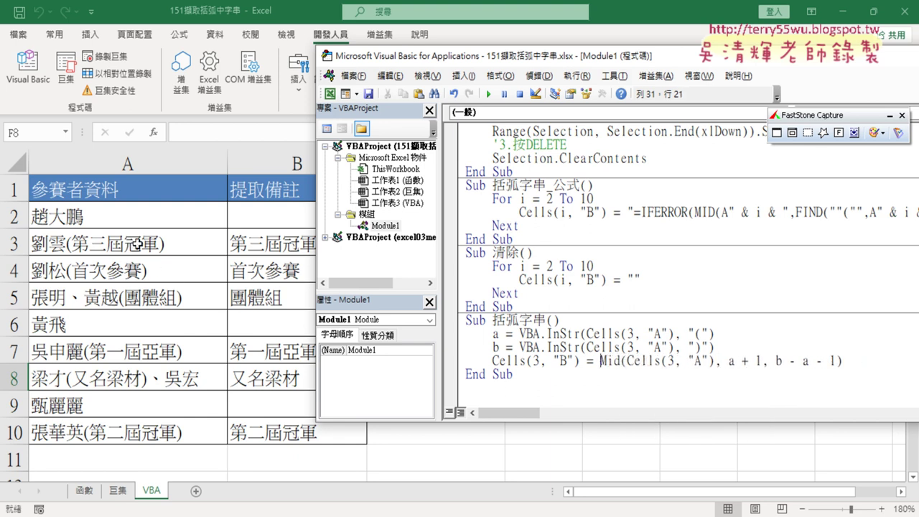
Run 清除 to empty column B, review the Mid arguments, then run 括弧字串 so B3 shows 第三屆冠軍
left_click(529, 278)
left_click(489, 94)
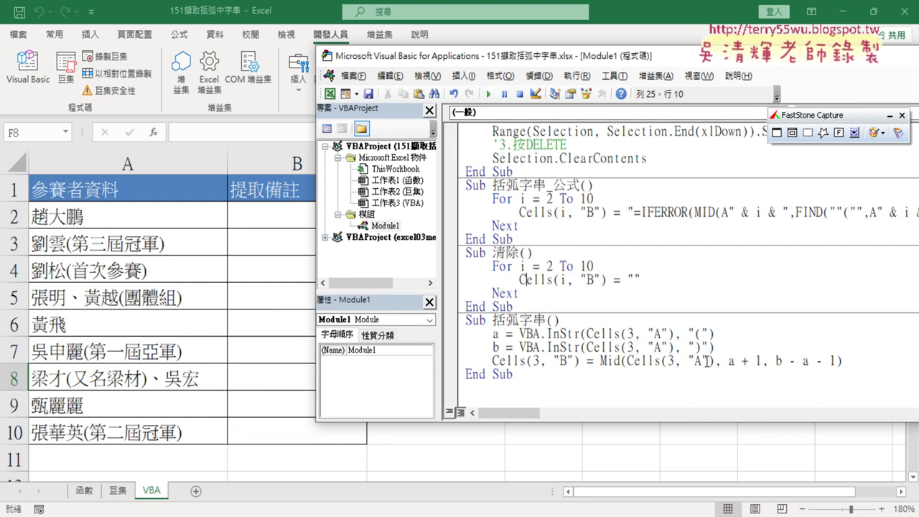
left_click_drag(627, 361, 713, 361)
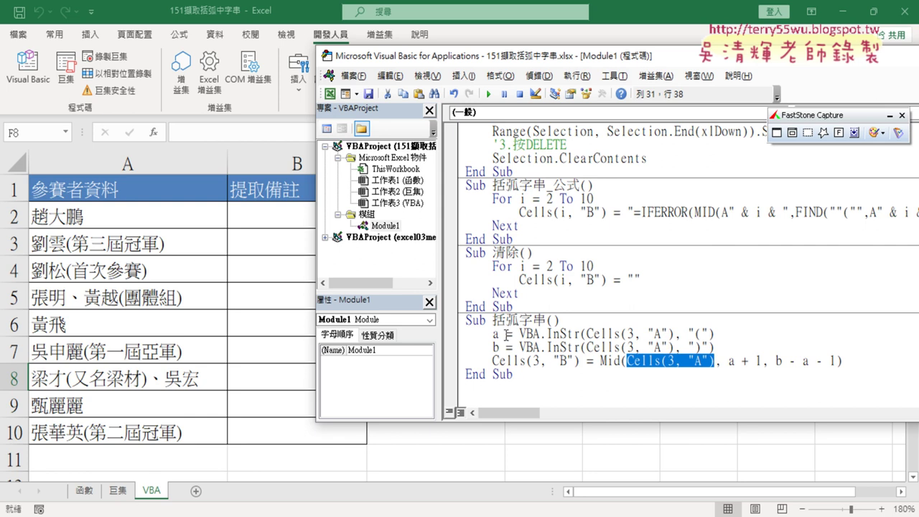
left_click_drag(760, 361, 727, 361)
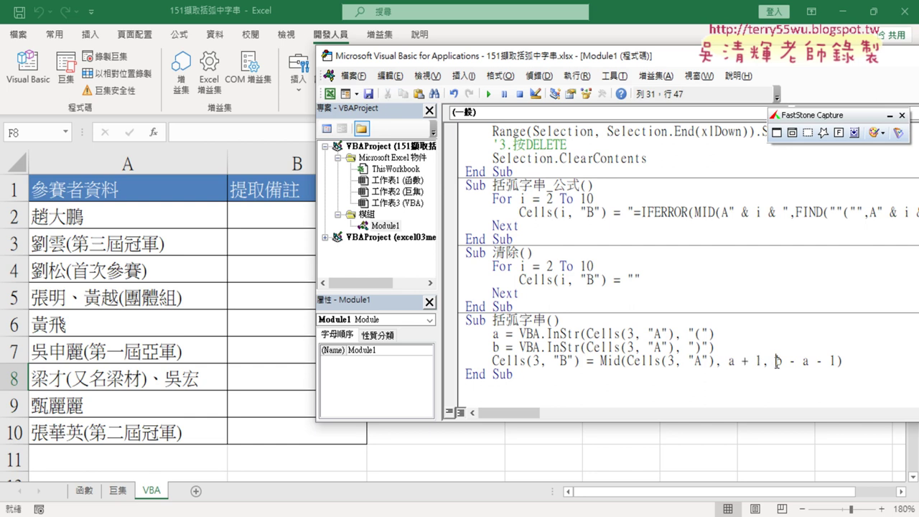
double_click(778, 361)
double_click(805, 361)
left_click_drag(837, 361, 775, 361)
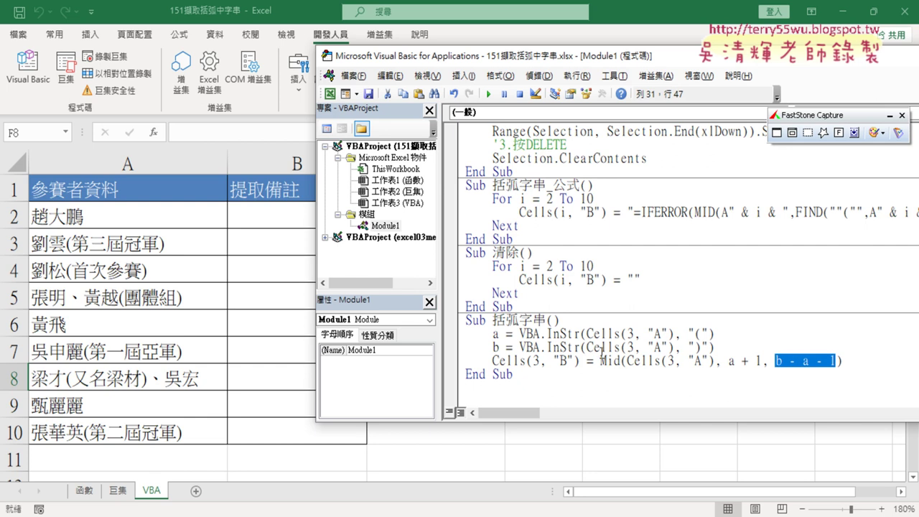
left_click(601, 347)
left_click(488, 94)
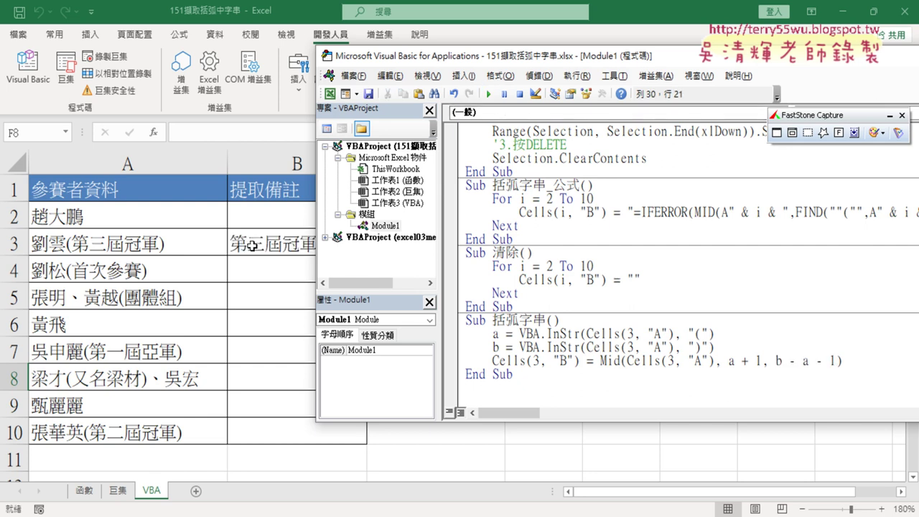
Narrow the editor and paste a copy of the three 括弧字串 statements below the Cells line
left_click_drag(319, 247, 380, 251)
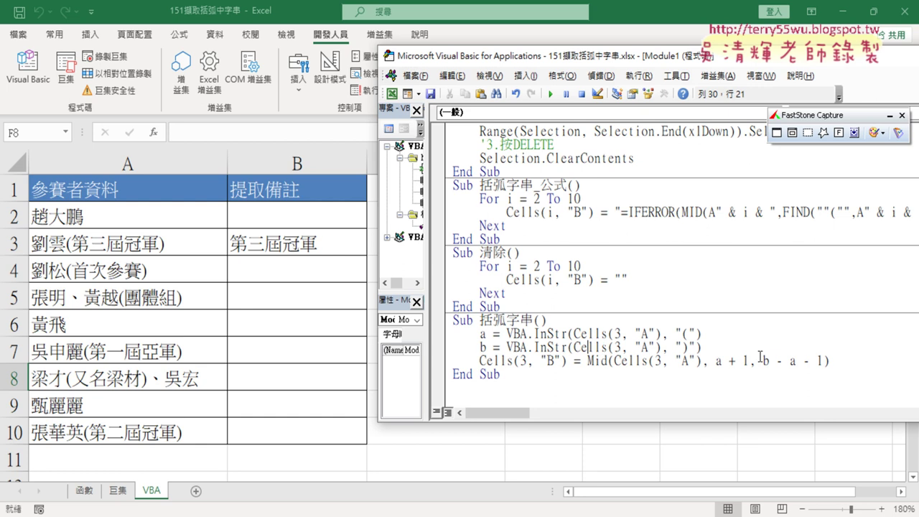
left_click_drag(830, 360, 445, 338)
key("ctrl+c")
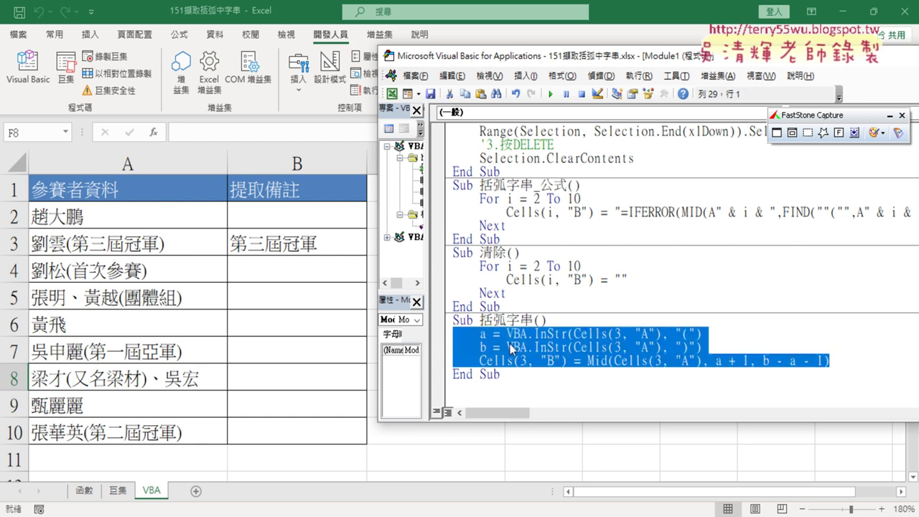
left_click(849, 362)
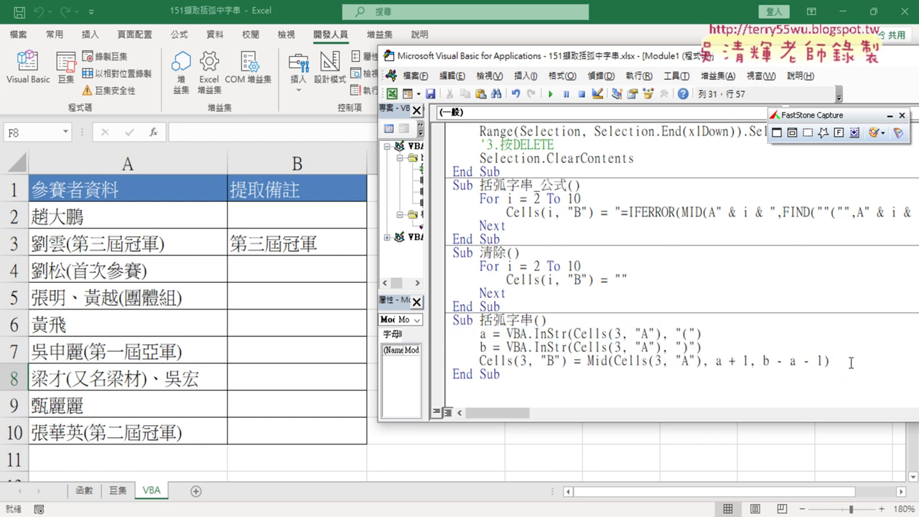
key("Return")
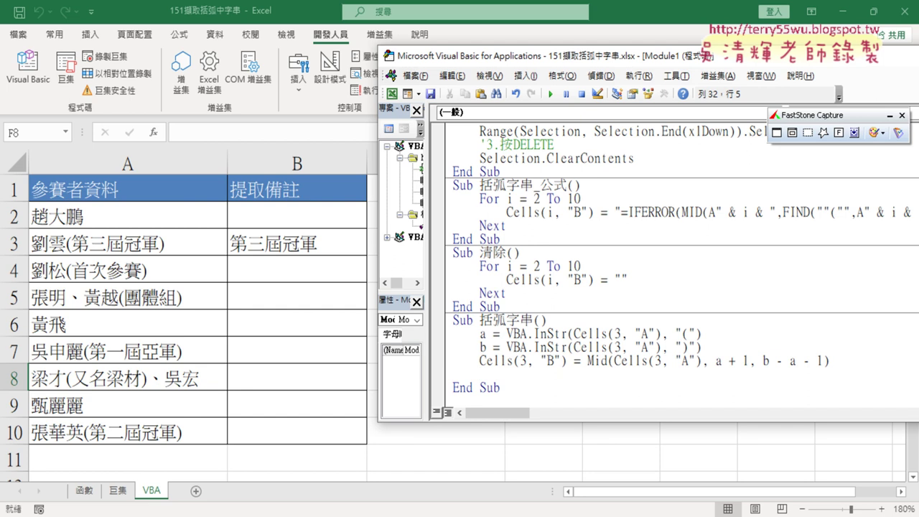
key("ctrl+v")
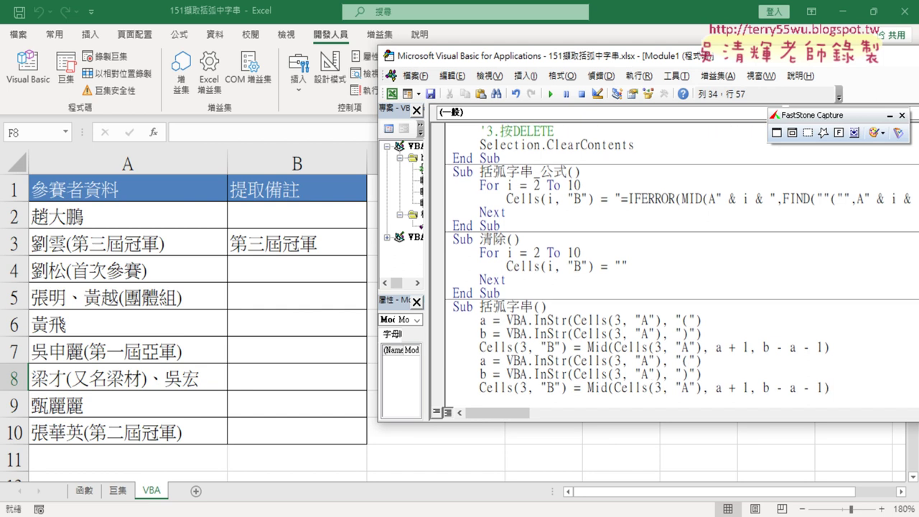
Change each row 3 in the copy to 4, run it so B4 shows 首次參賽, then select the copy
double_click(617, 360)
type("4")
double_click(617, 373)
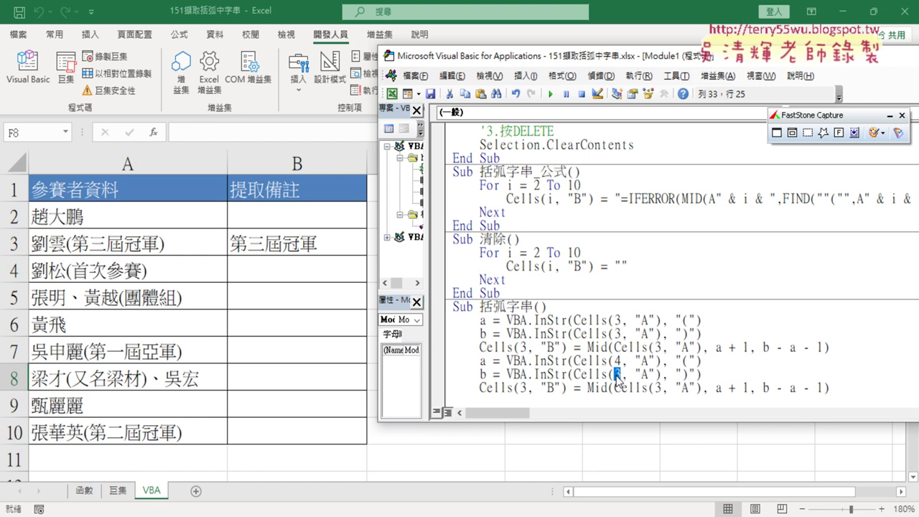
type("4")
double_click(524, 387)
type("4")
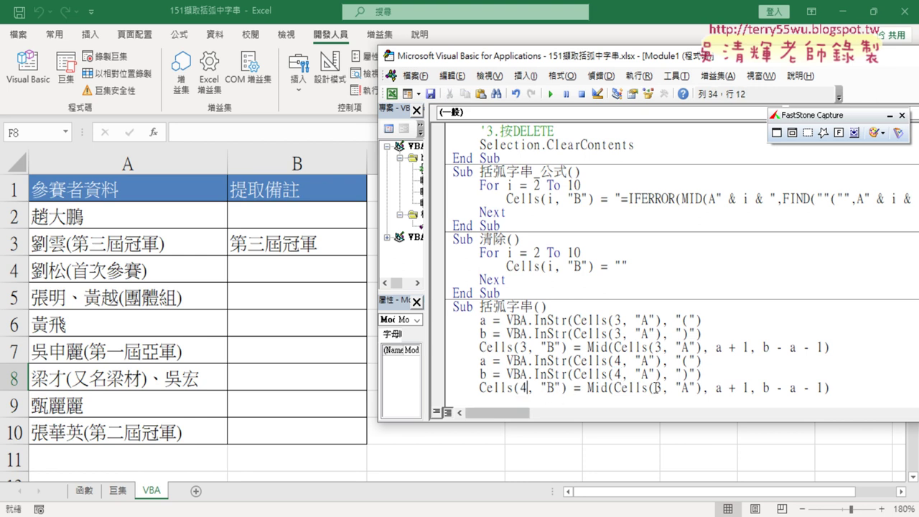
double_click(655, 388)
type("4")
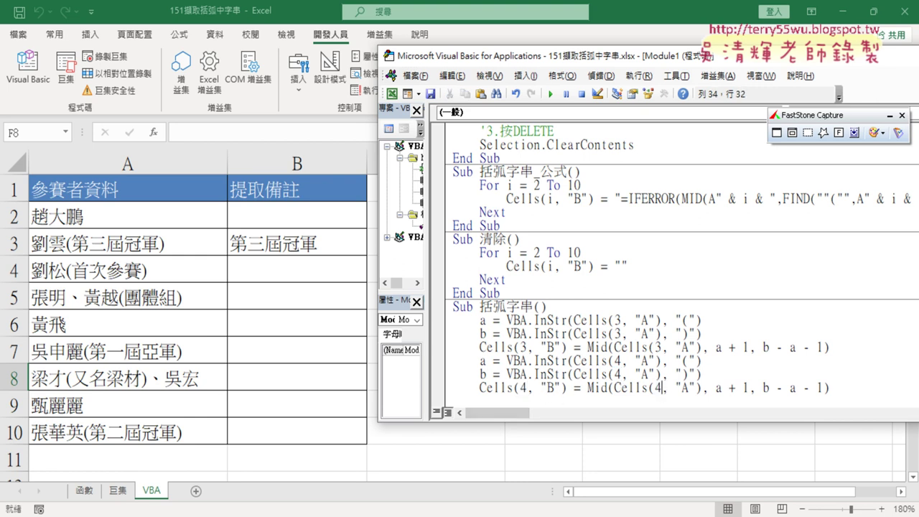
left_click(548, 94)
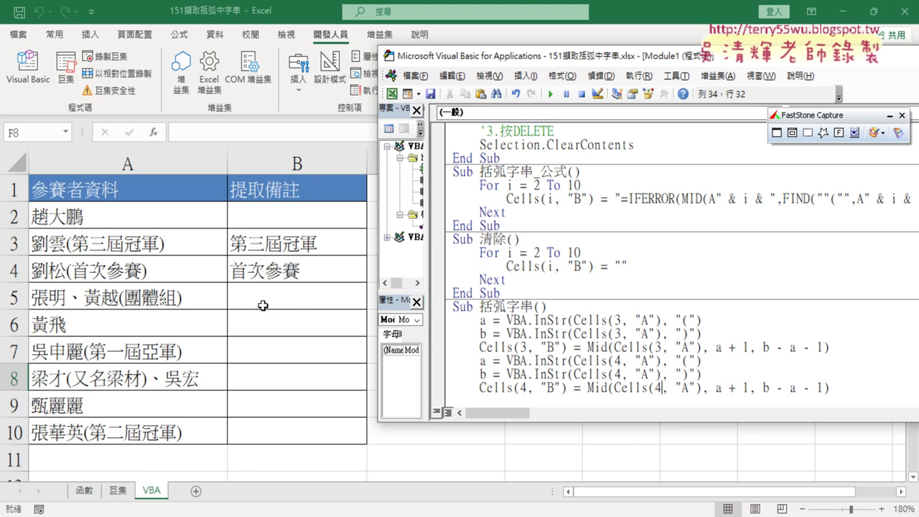
mouse_move(851, 391)
left_mouse_down()
mouse_move(510, 391)
mouse_move(436, 368)
left_mouse_up()
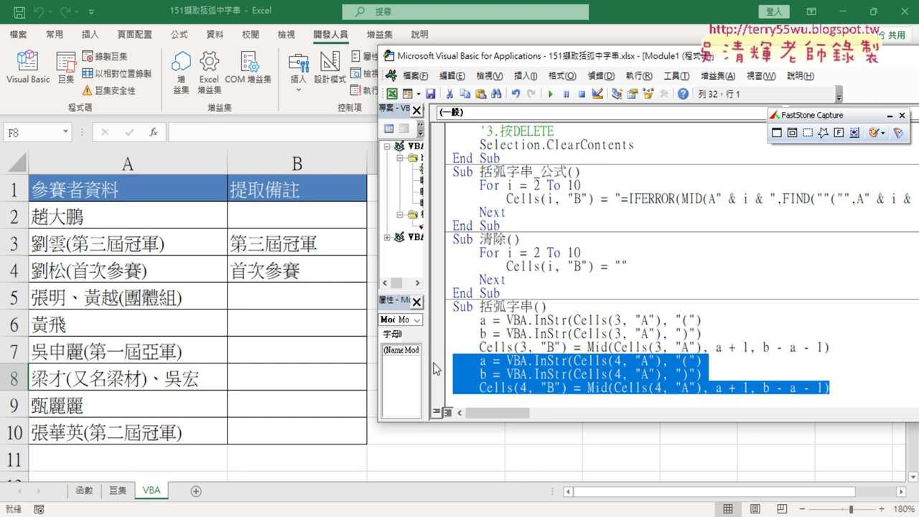
Delete the row-4 copies and add blank lines under the Sub heading
key("Delete")
key("Up")
key("Up")
key("Up")
key("Up")
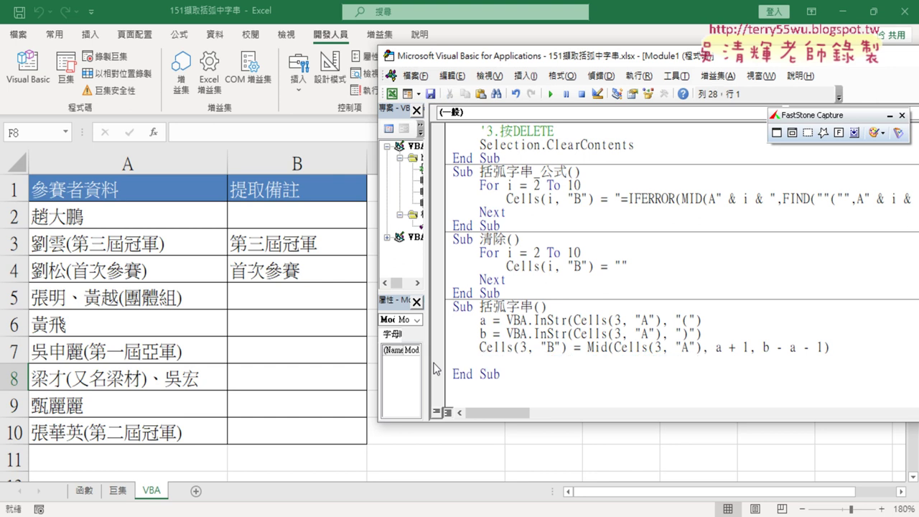
key("End")
key("Return")
key("Return")
key("Up")
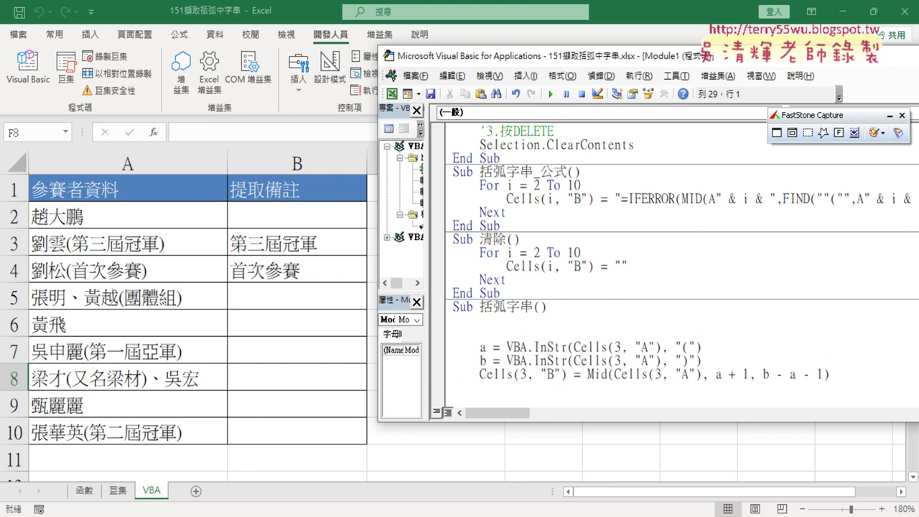
Copy the For i = 2 To 10 header into 括弧字串 and close the loop with Next
left_click_drag(581, 185, 452, 185)
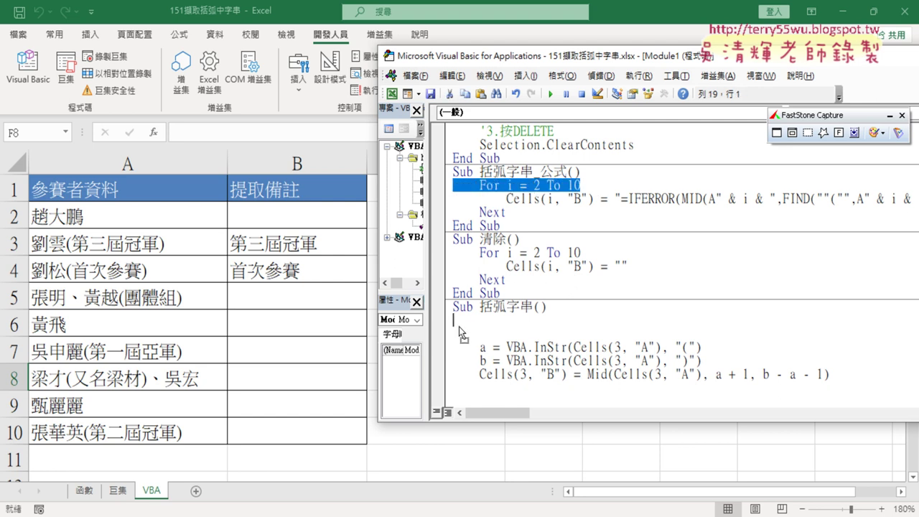
left_click_drag(459, 328, 460, 328)
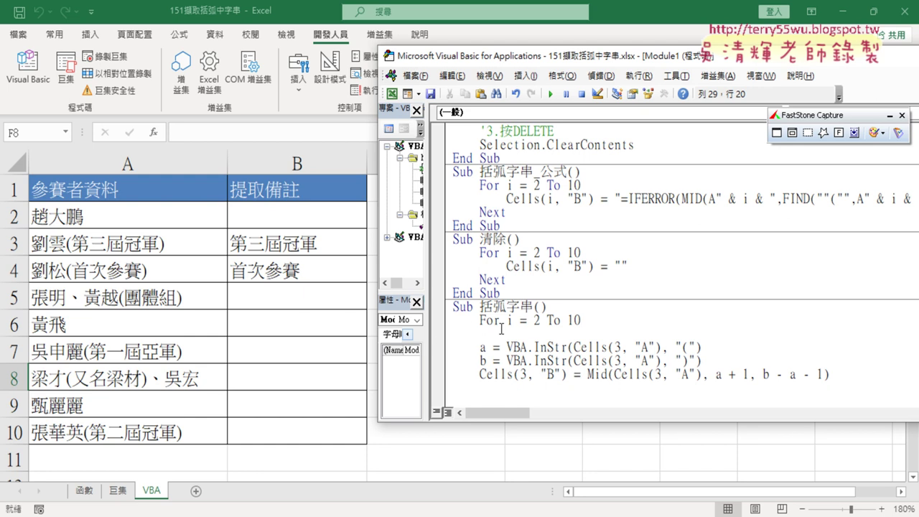
key("Return")
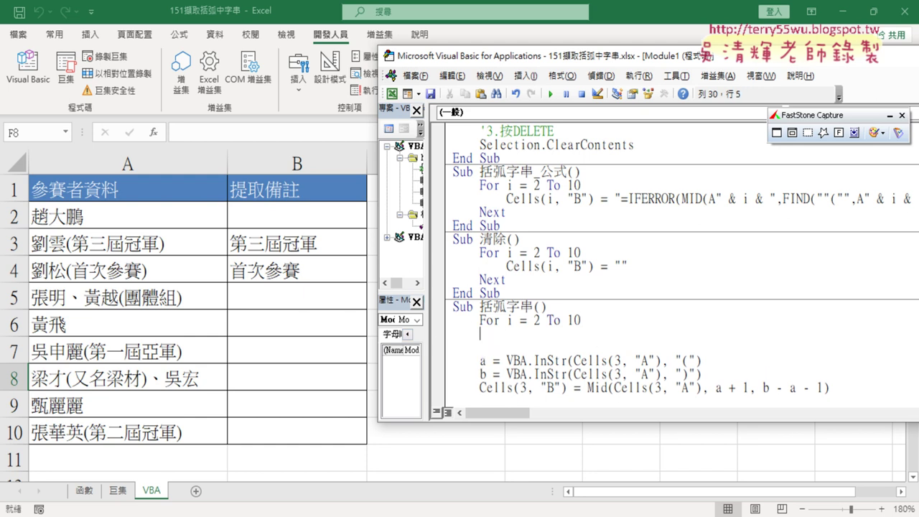
key("Return")
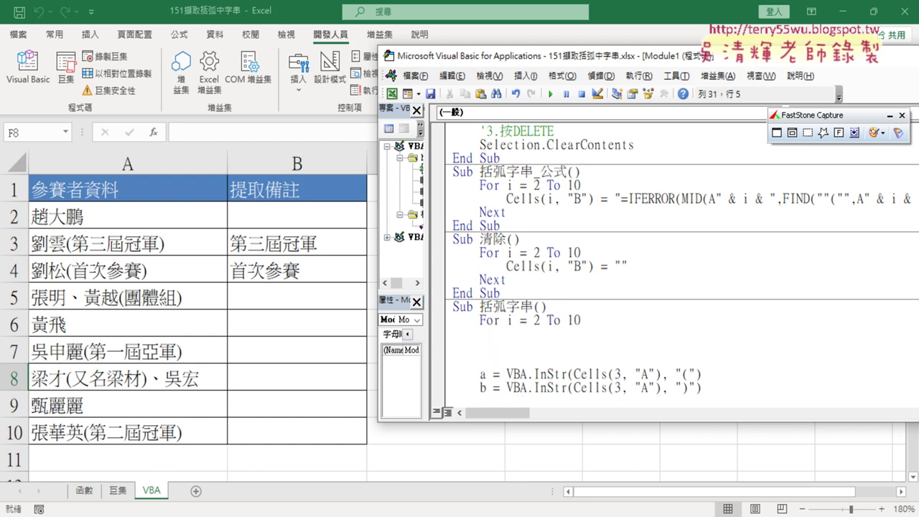
type("nex")
type("t")
left_click(839, 280)
Move the three statements inside the loop, indent them, and delete the blank lines before End Sub
scroll(768, 297, "down", 1)
left_click_drag(831, 349, 452, 319)
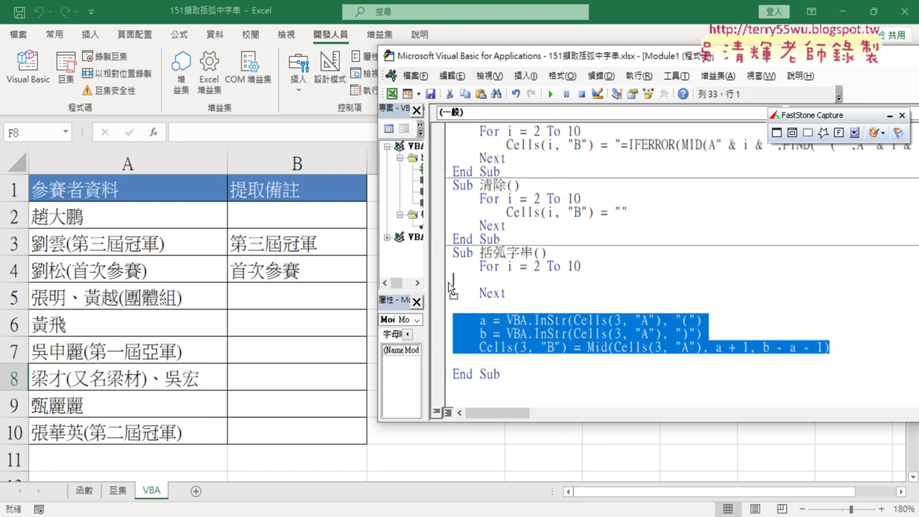
left_click_drag(452, 287, 454, 280)
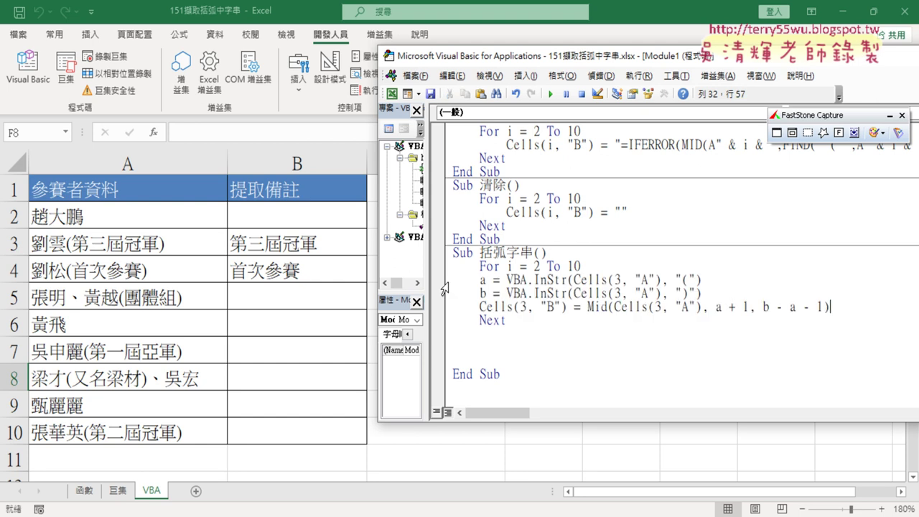
left_click_drag(831, 308, 452, 280)
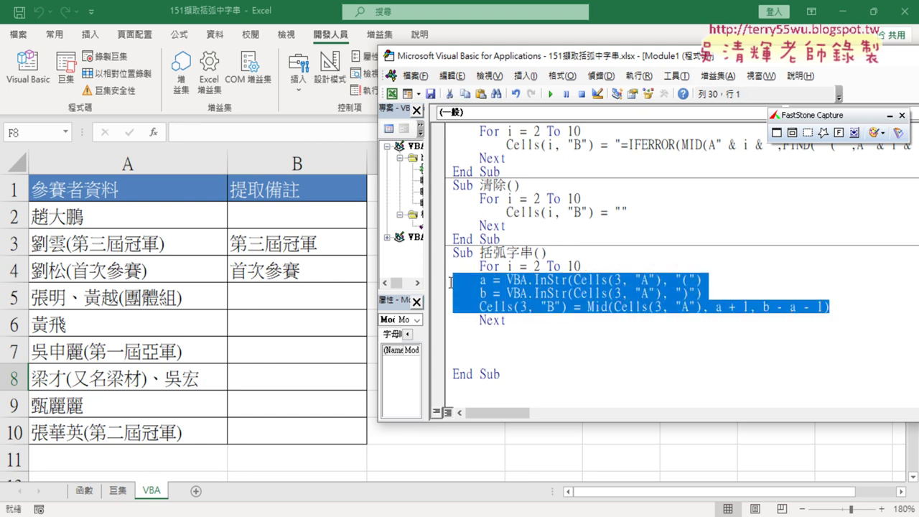
key("Tab")
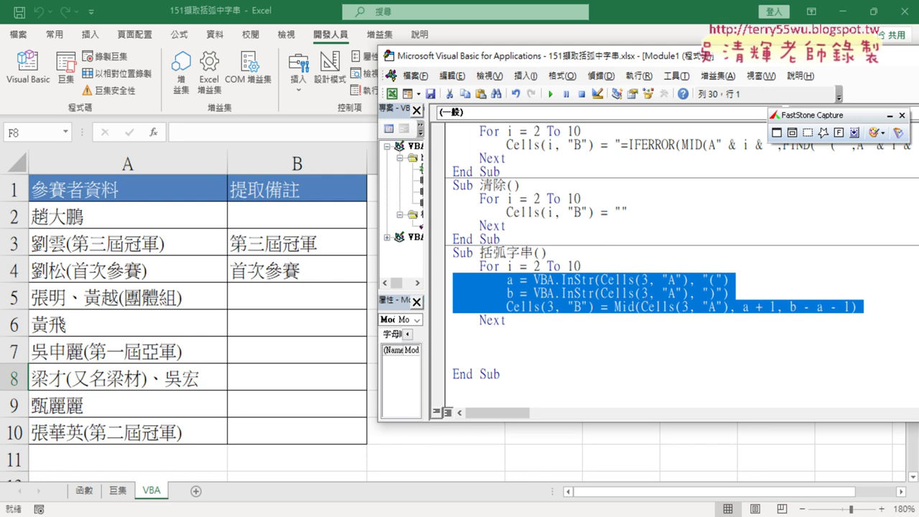
left_click_drag(512, 320, 508, 357)
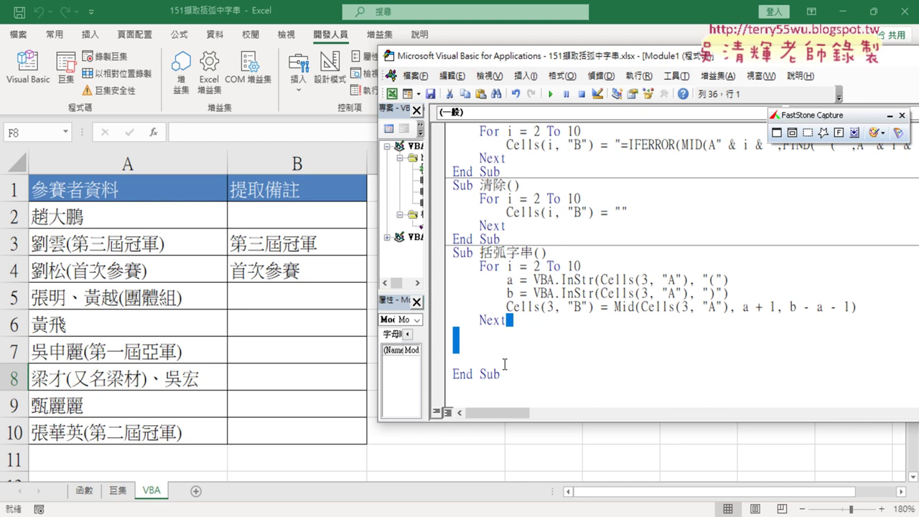
key("Delete")
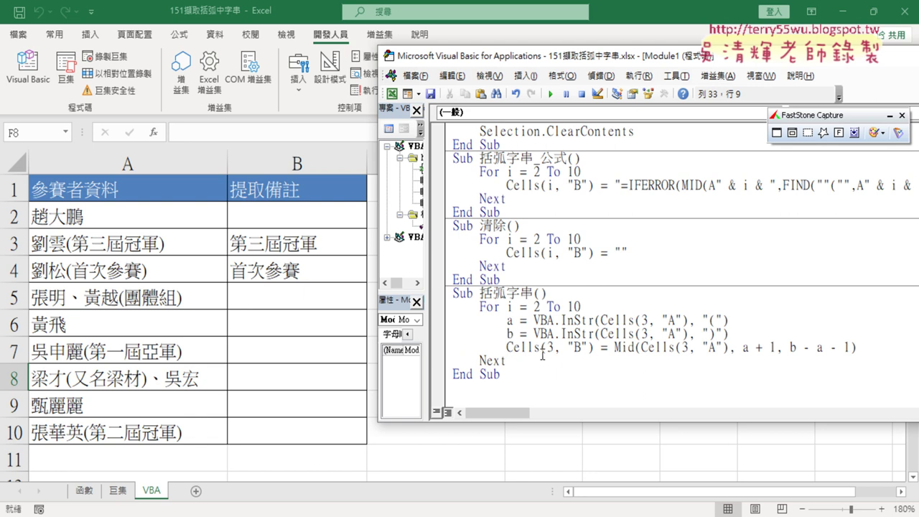
Replace the fixed row 3 with i in the a and b InStr lines
left_click(649, 322)
double_click(646, 320)
type("i")
double_click(664, 333)
key("Delete")
type("i")
Replace the 3 in Cells(3, "B") and in the Mid source cell with i
left_click(546, 346)
key("Delete")
type("i")
left_click(685, 347)
key("Delete")
type("i")
left_click(804, 302)
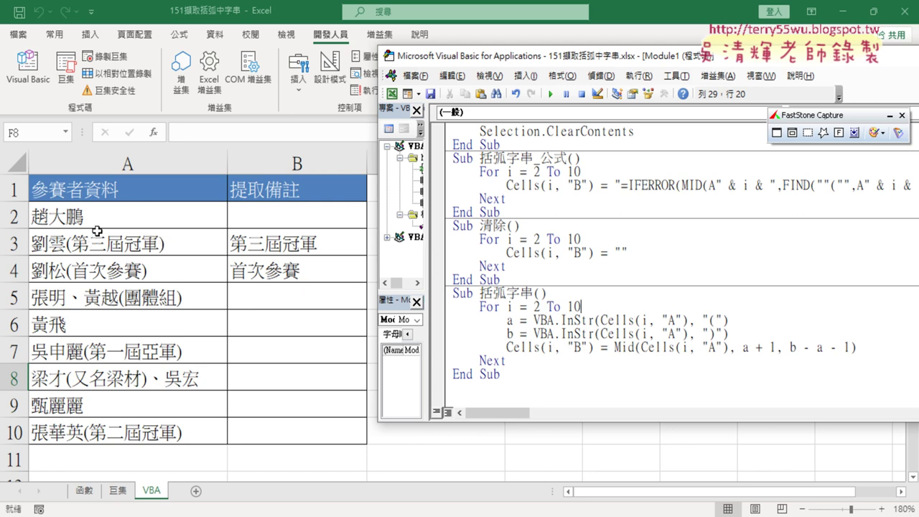
Review the loop start, InStr, a, b and b - a - 1, then add a blank line after the b = line
double_click(536, 306)
left_click_drag(559, 320, 593, 320)
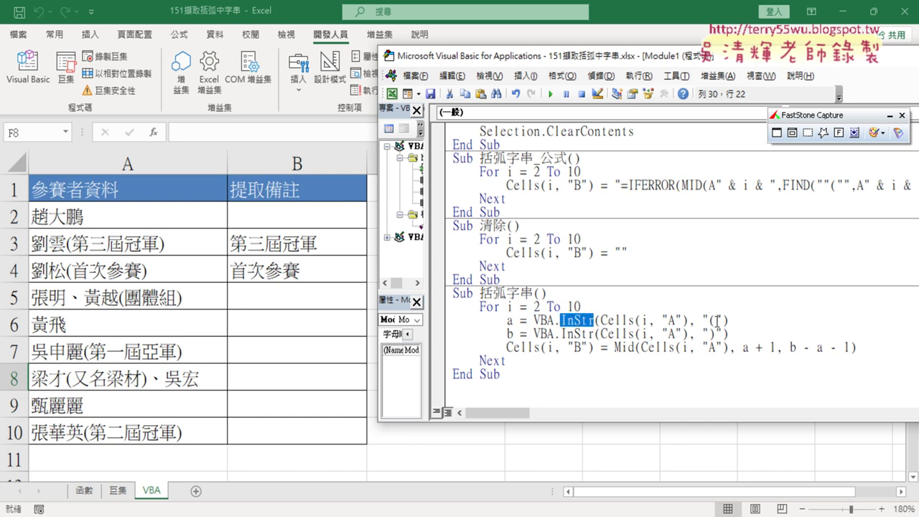
double_click(509, 320)
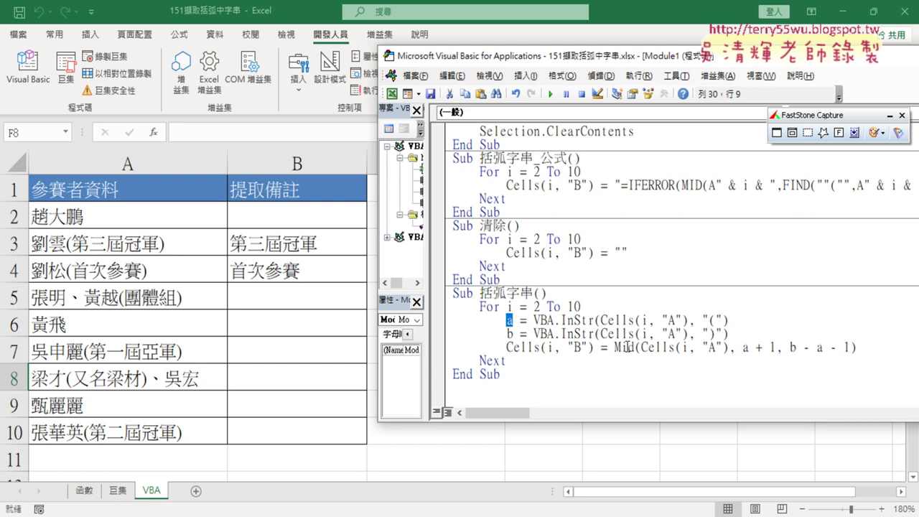
double_click(508, 334)
left_click_drag(790, 347, 852, 348)
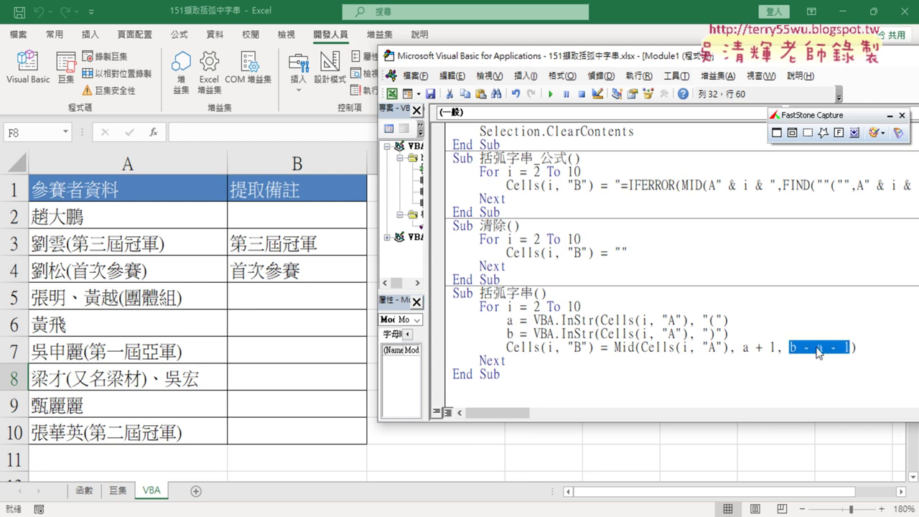
left_click_drag(848, 347, 791, 350)
left_click(755, 336)
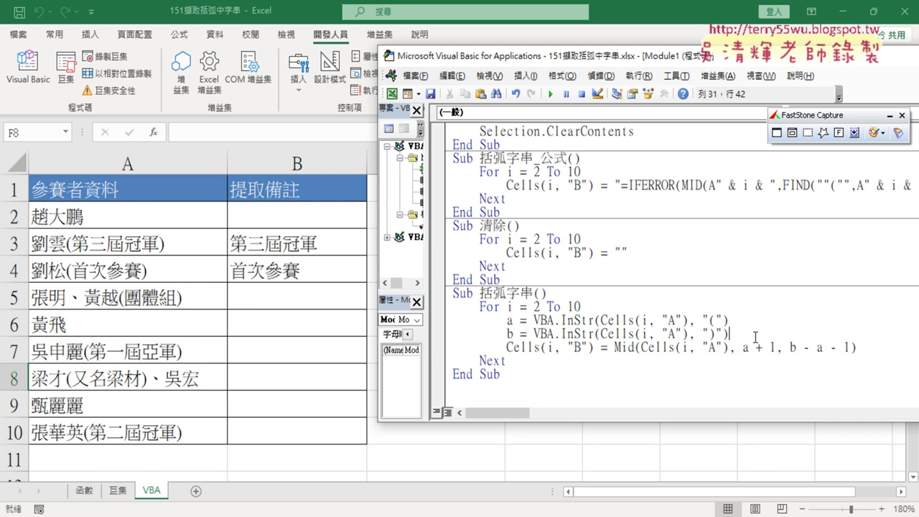
key("Return")
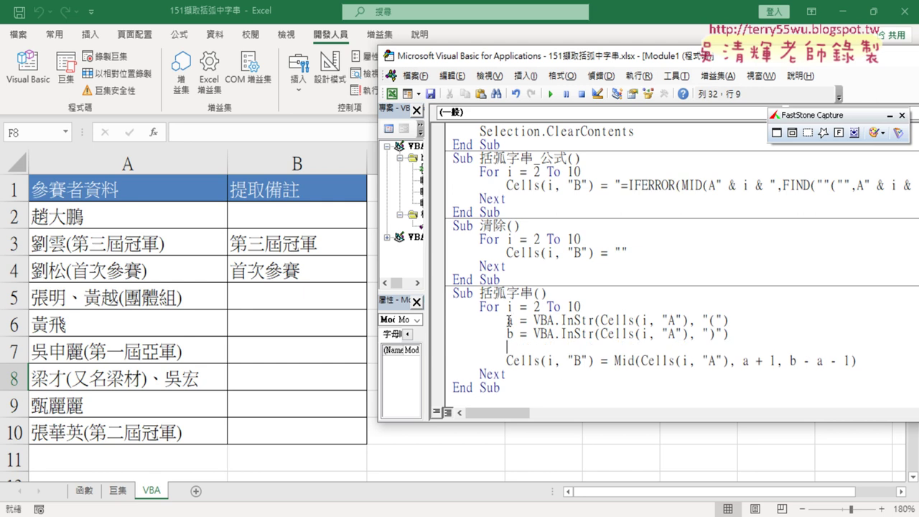
Type If a <> 0 Then above the Cells line and End If below it
type("i")
type("f")
type("a")
type("<")
type(">")
type("0")
type(" th")
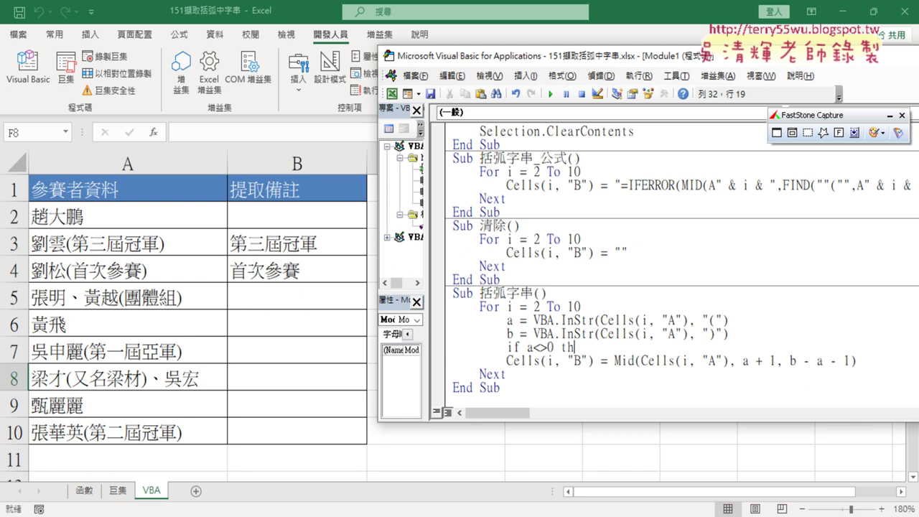
type("en")
key("Down")
key("End")
key("Return")
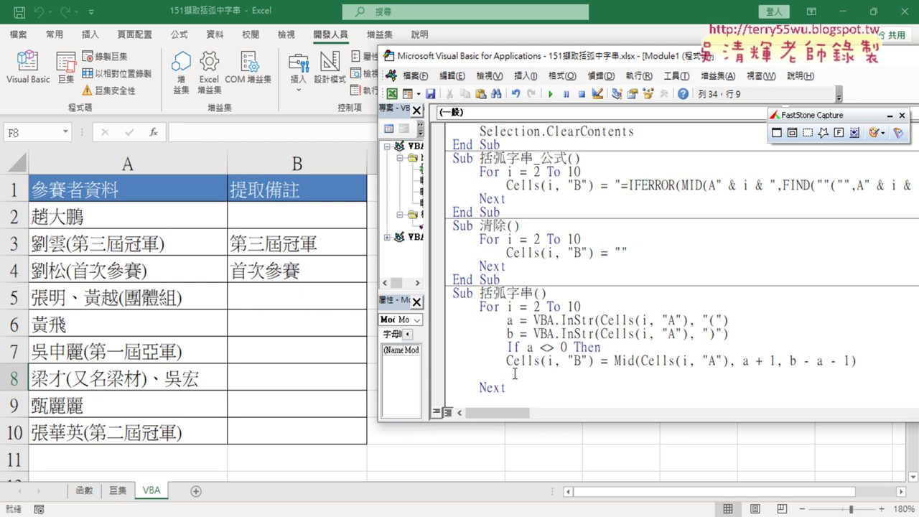
type("e")
type("nd if")
left_click(560, 307)
Indent the Cells/Mid assignment inside the If a <> 0 block
left_click_drag(507, 346, 600, 347)
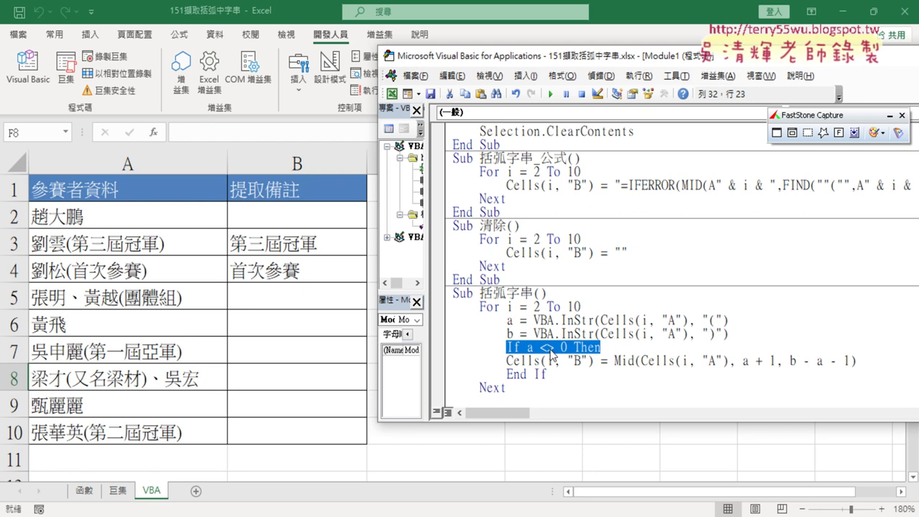
left_click(506, 361)
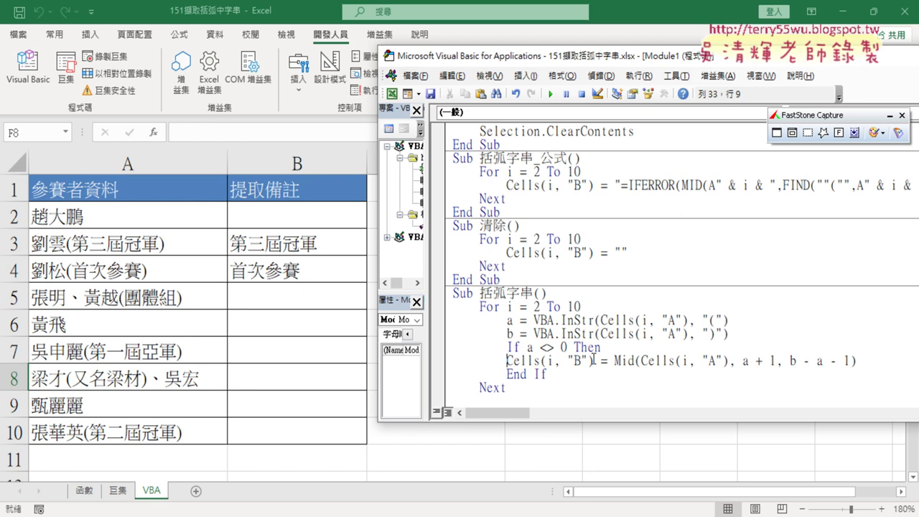
key("Tab")
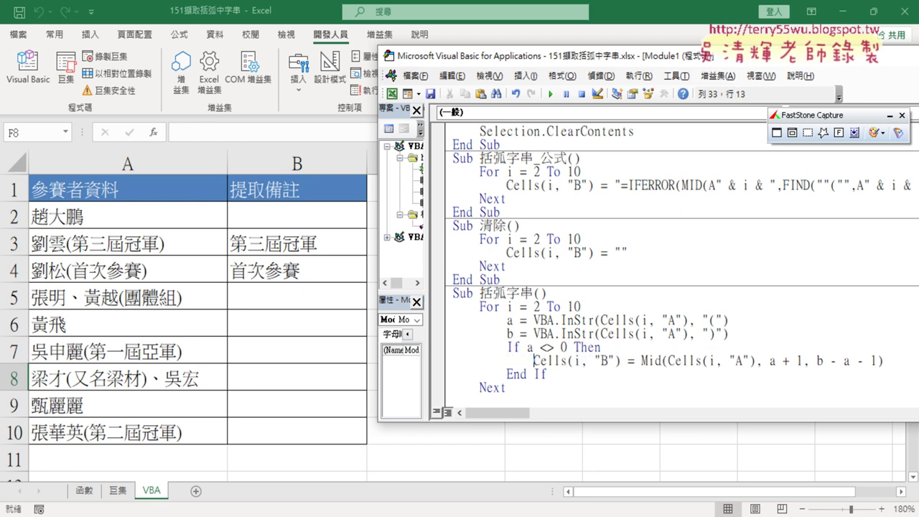
left_click_drag(528, 347, 564, 347)
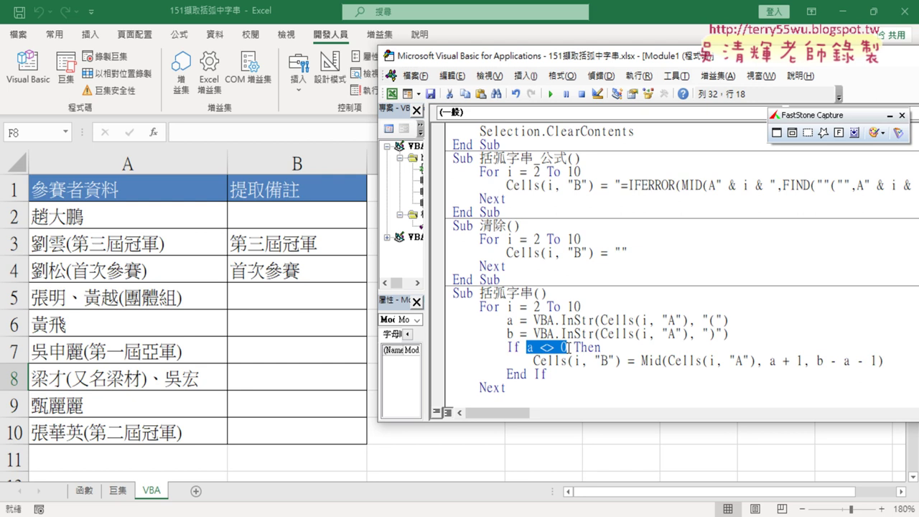
left_click(634, 348)
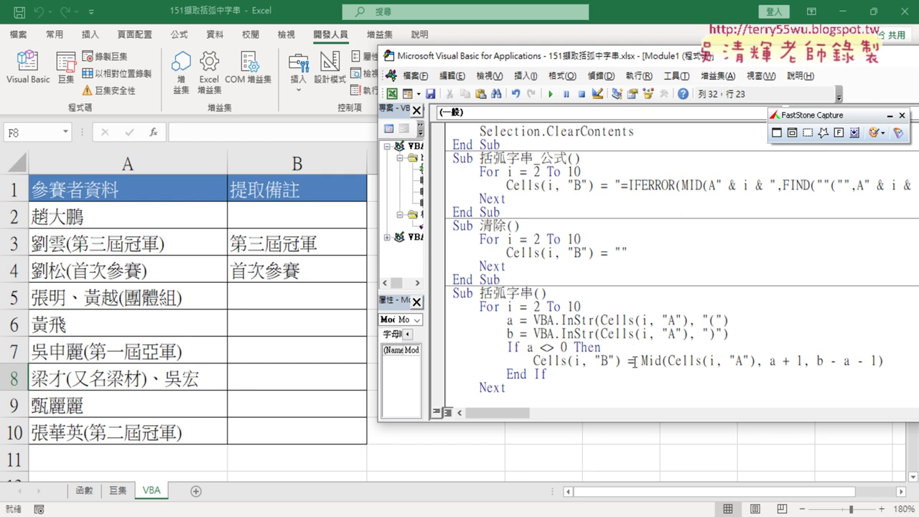
Run 括弧字串 over rows 2–10, then check cells B3 and B2 on the worksheet
left_click(553, 94)
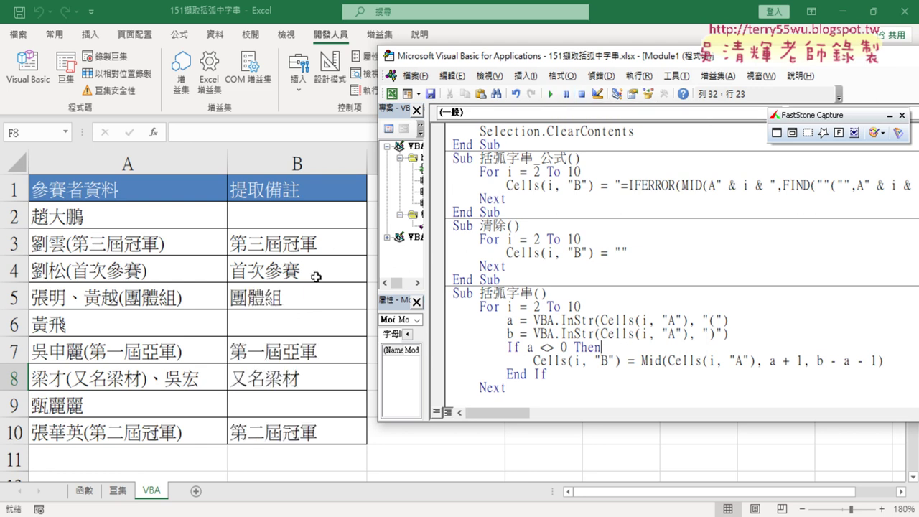
left_click(447, 448)
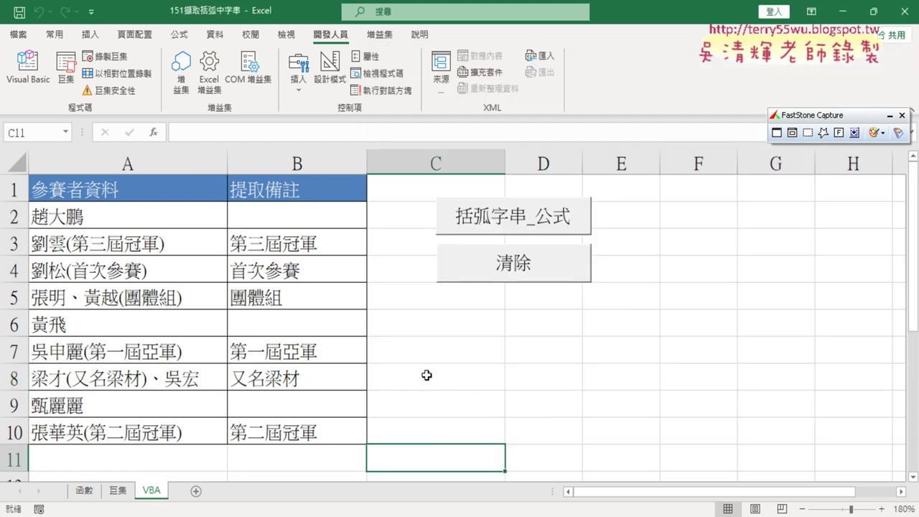
left_click(300, 239)
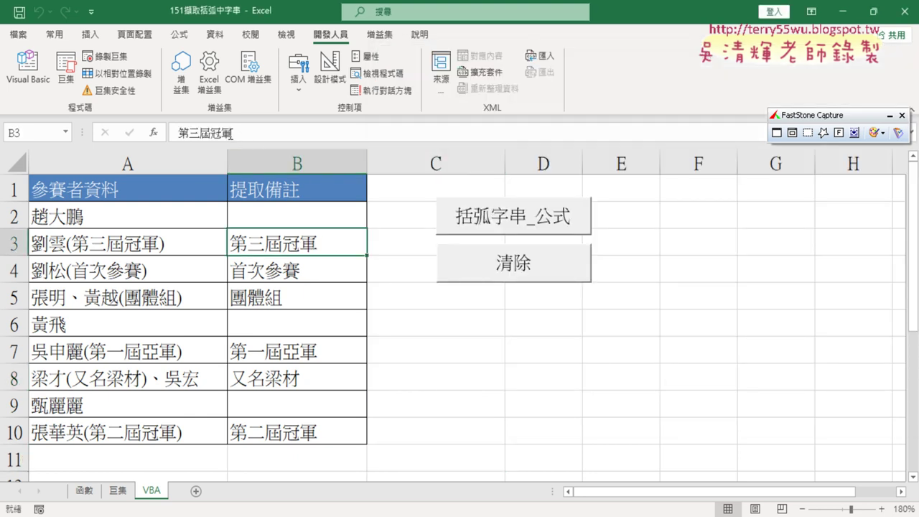
left_click(252, 210)
left_click(184, 132)
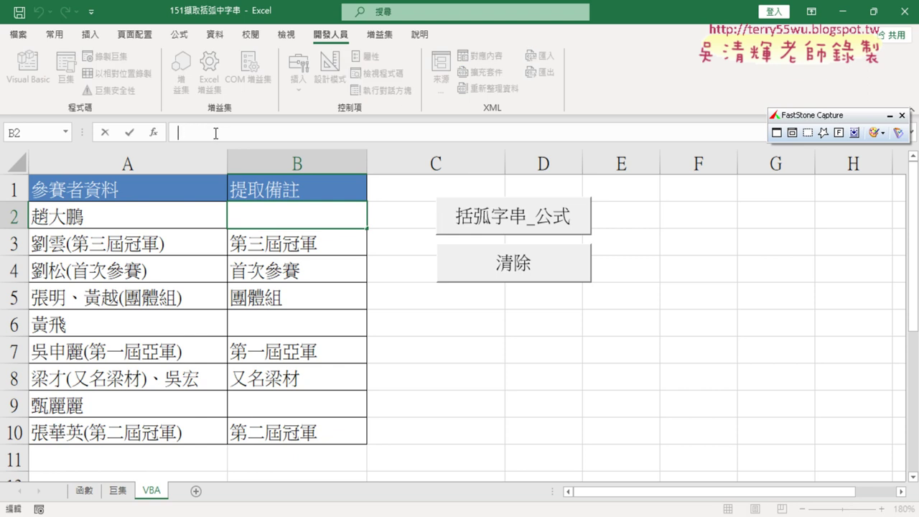
left_click(289, 242)
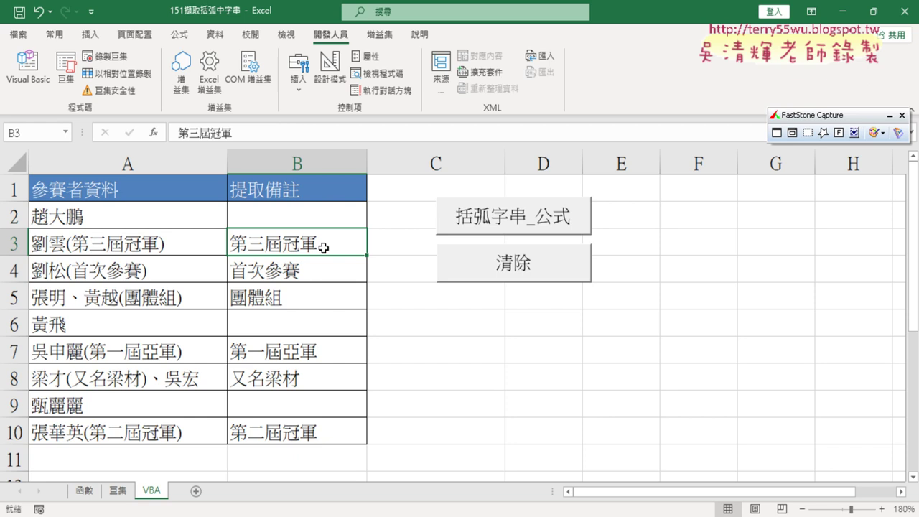
Draw a form button below the 清除 button and assign it the 括弧字串 macro
left_click(300, 92)
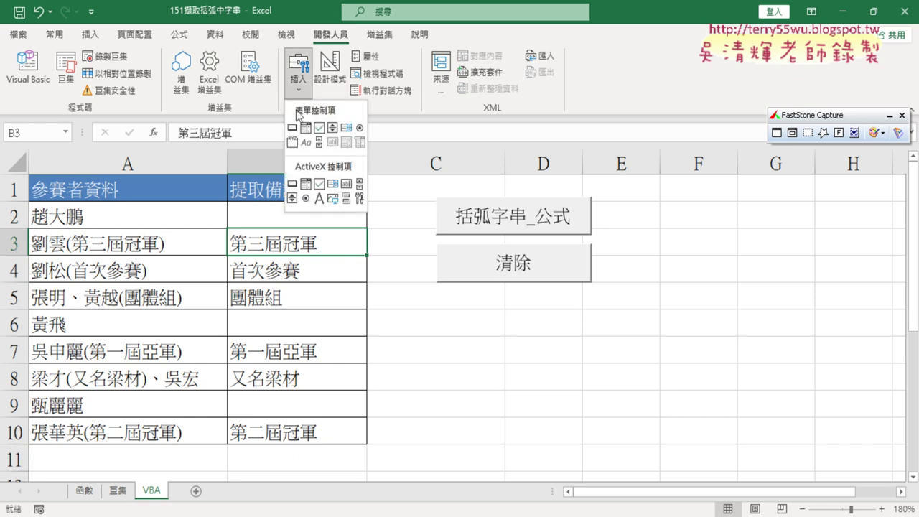
left_click(294, 124)
left_click_drag(436, 289, 591, 324)
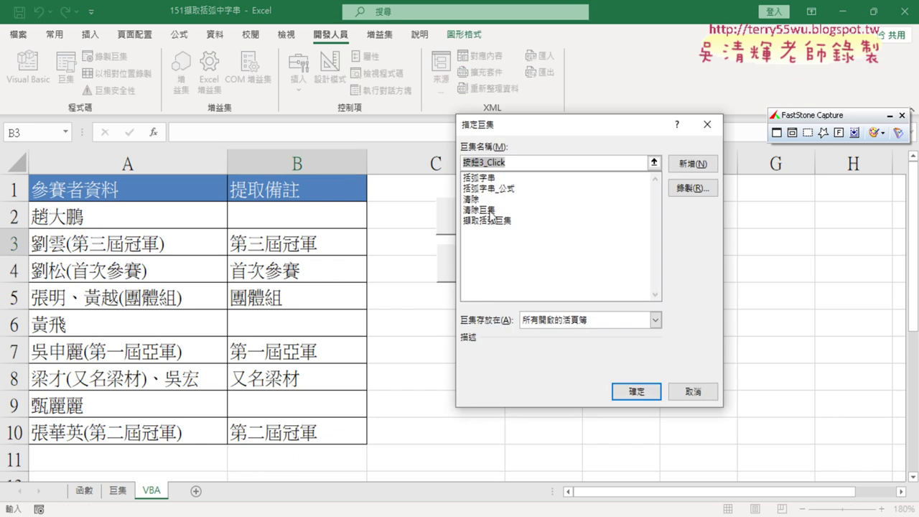
left_click(493, 180)
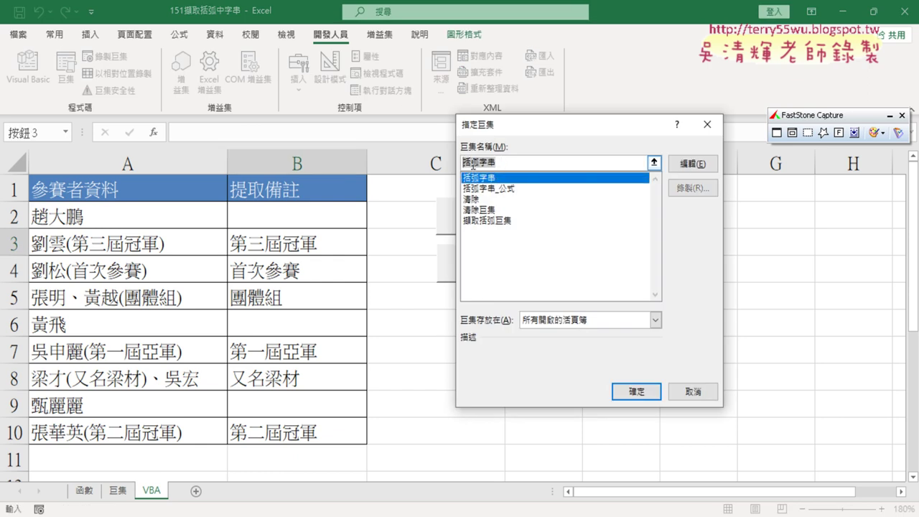
right_click(468, 163)
key("Escape")
left_click(635, 393)
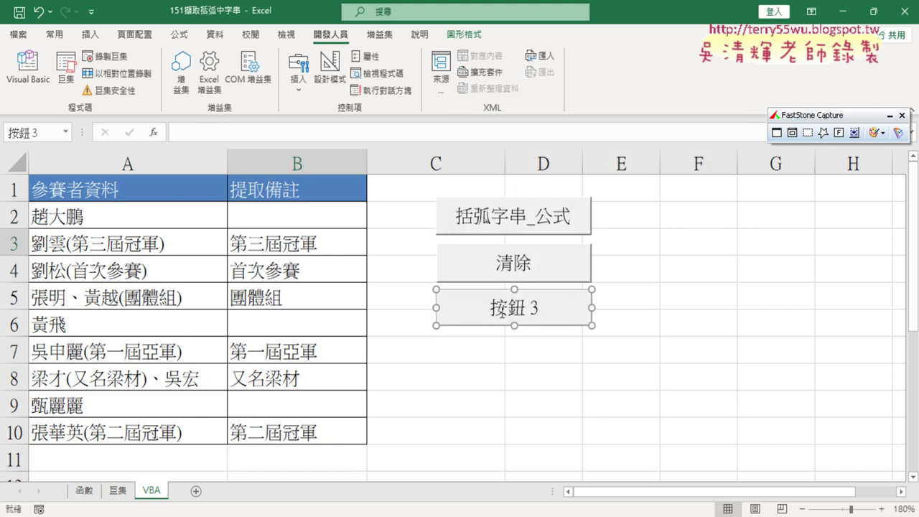
Replace the new button's default caption with 括弧字串
key("Delete")
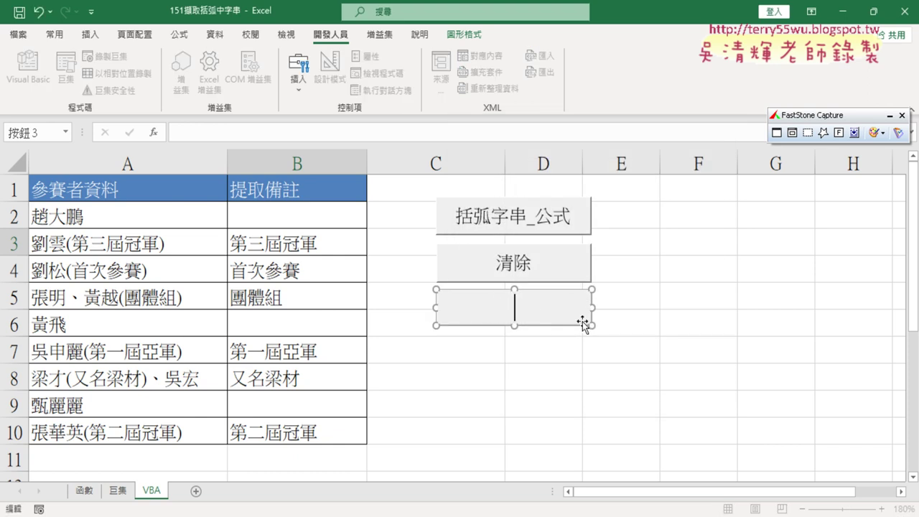
type("括弧字串")
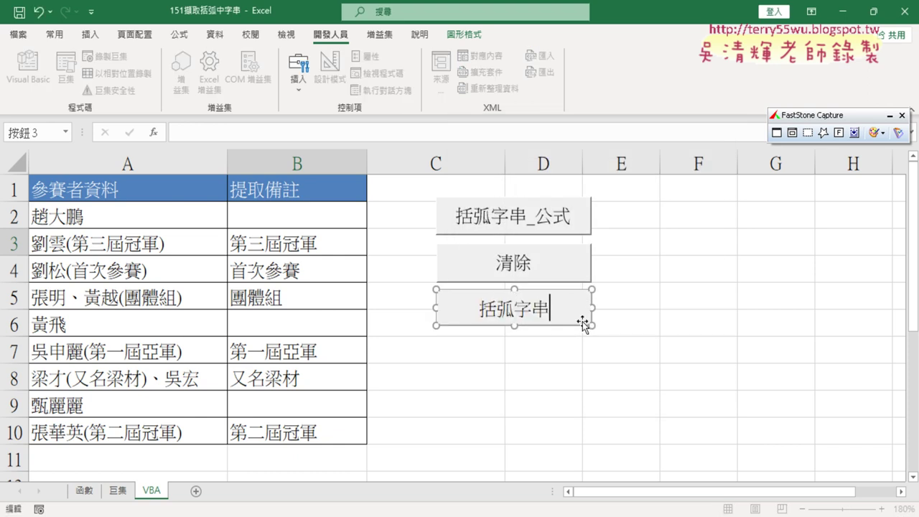
left_click(727, 324)
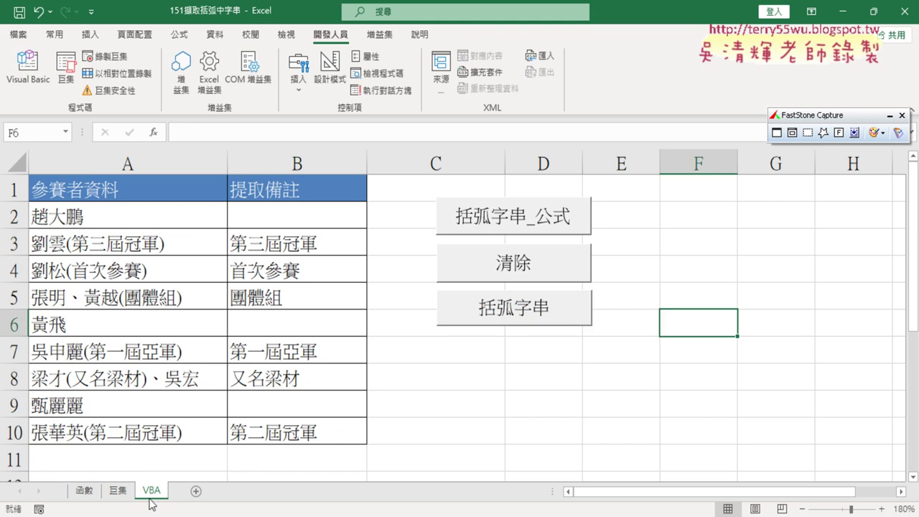
Test the buttons in order: 清除, 括弧字串_公式, 清除, then 括弧字串
left_click(503, 267)
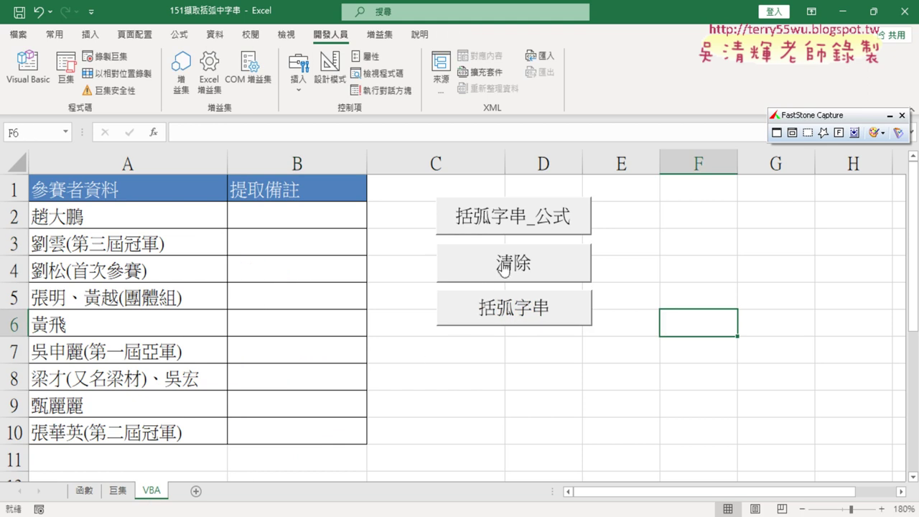
left_click(513, 227)
left_click(301, 216)
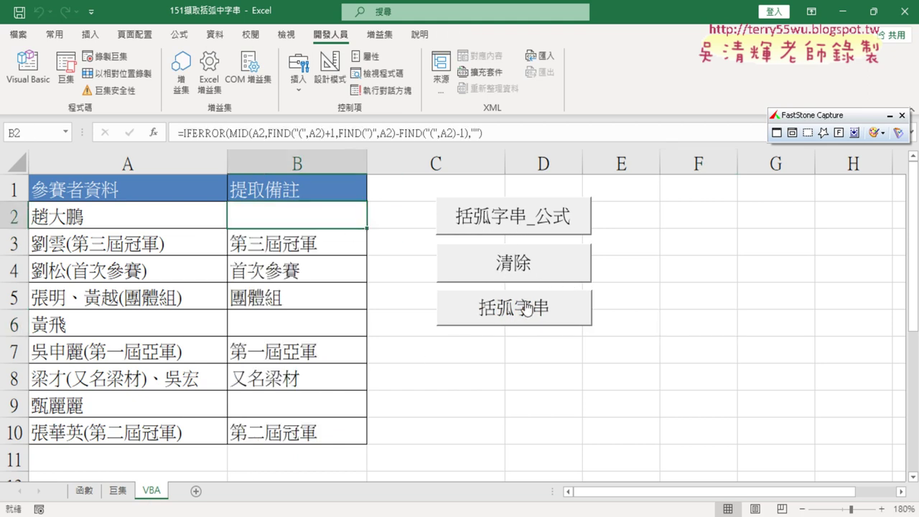
left_click(514, 271)
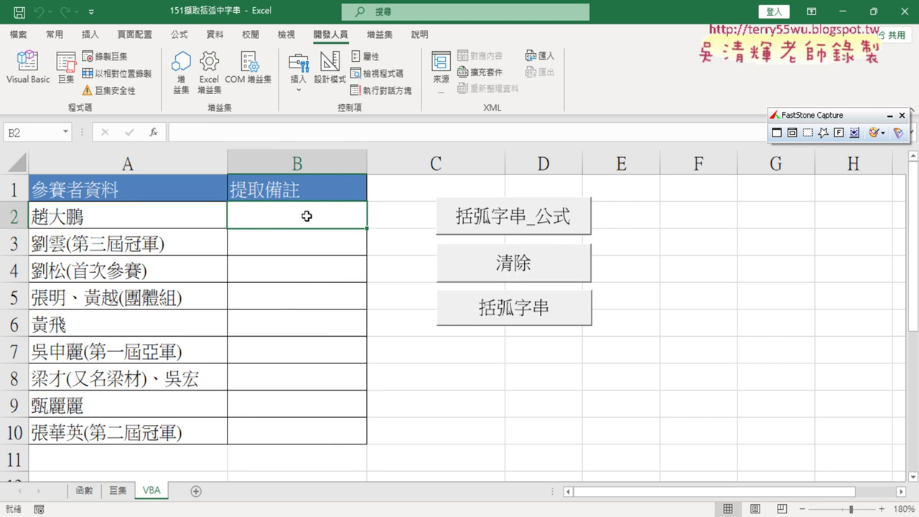
left_click(506, 311)
Check B4–B7 hold plain extracted text like 第一屆亞軍, then open the Visual Basic editor
left_click(293, 268)
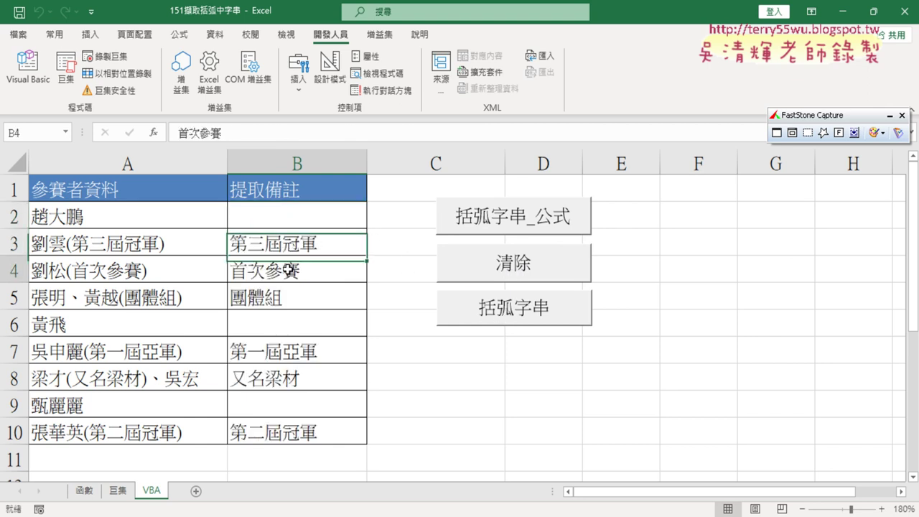
left_click(293, 297)
left_click(293, 327)
left_click(287, 352)
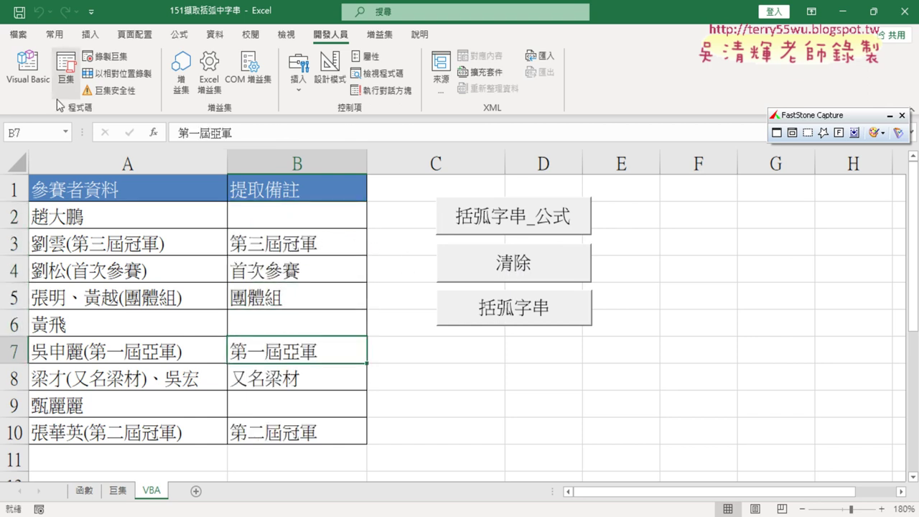
left_click(28, 66)
Highlight the 括弧字串 Sub in the VBA editor, then go to Excel's File page
left_click_drag(581, 427, 581, 448)
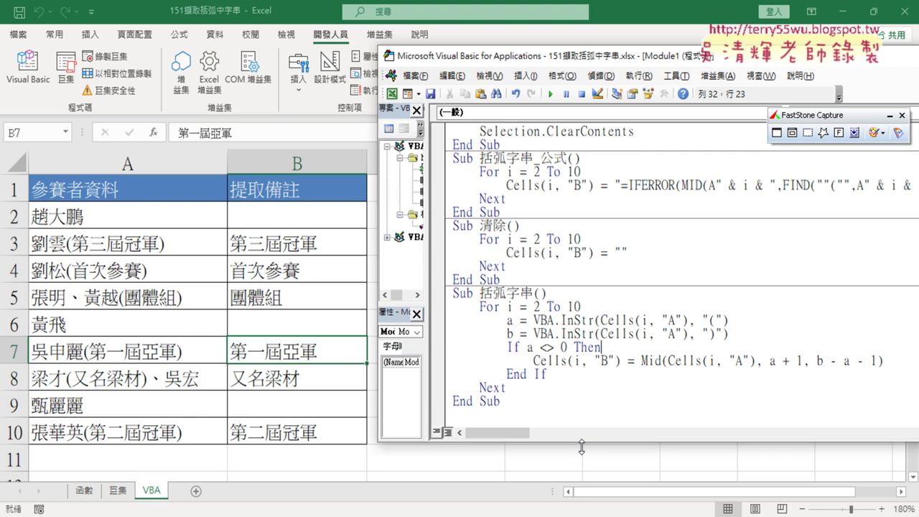
left_click_drag(508, 402, 440, 298)
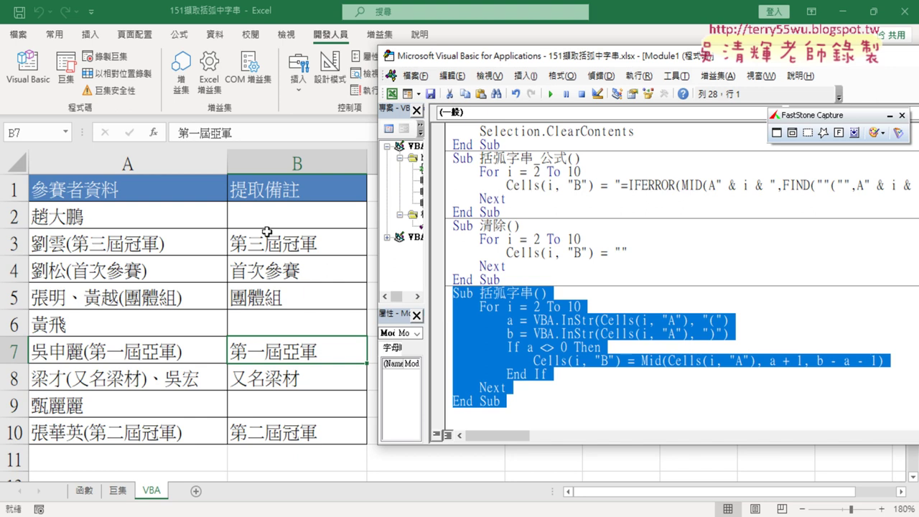
left_click(19, 36)
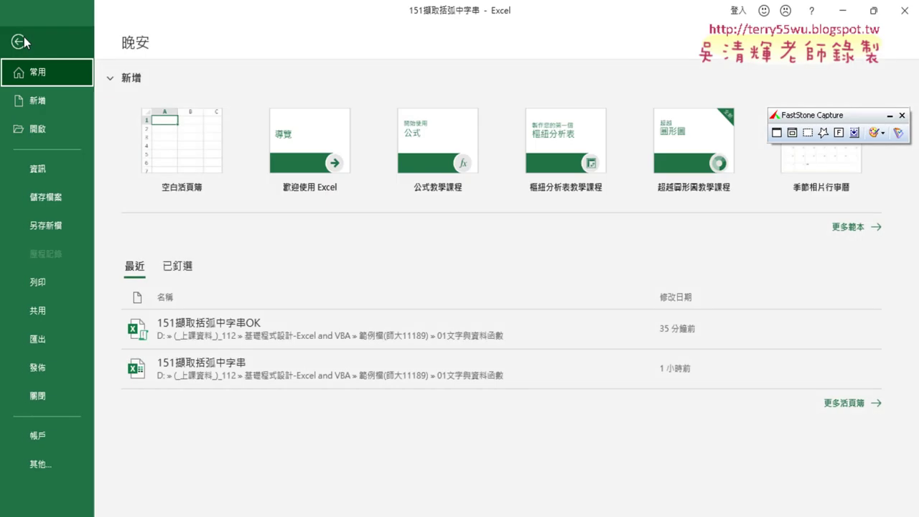
Save the workbook as 151擷取括弧中字串 with type Excel Macro-Enabled Workbook (.xlsm)
left_click(68, 225)
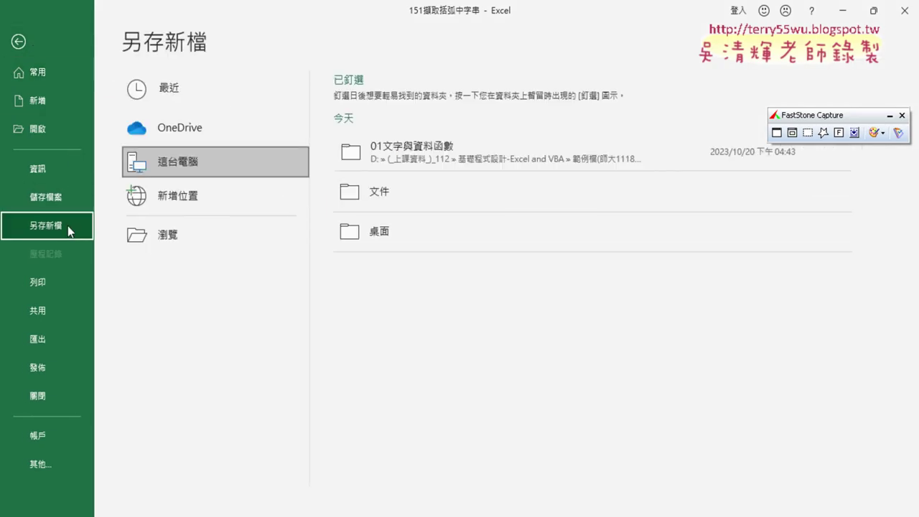
left_click(195, 242)
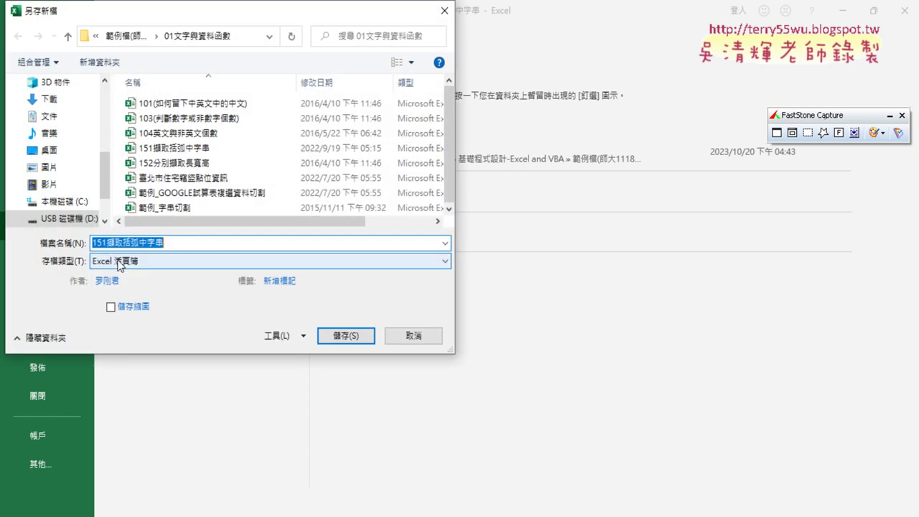
left_click(120, 264)
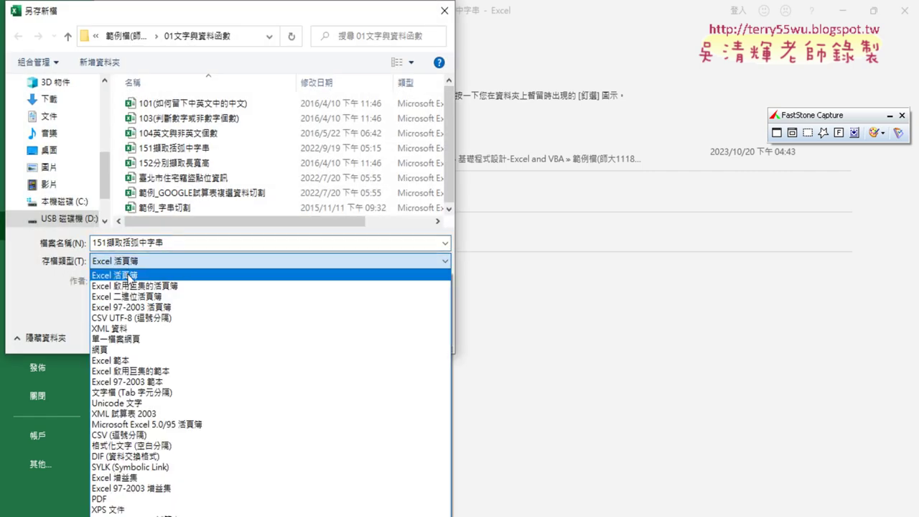
left_click(147, 282)
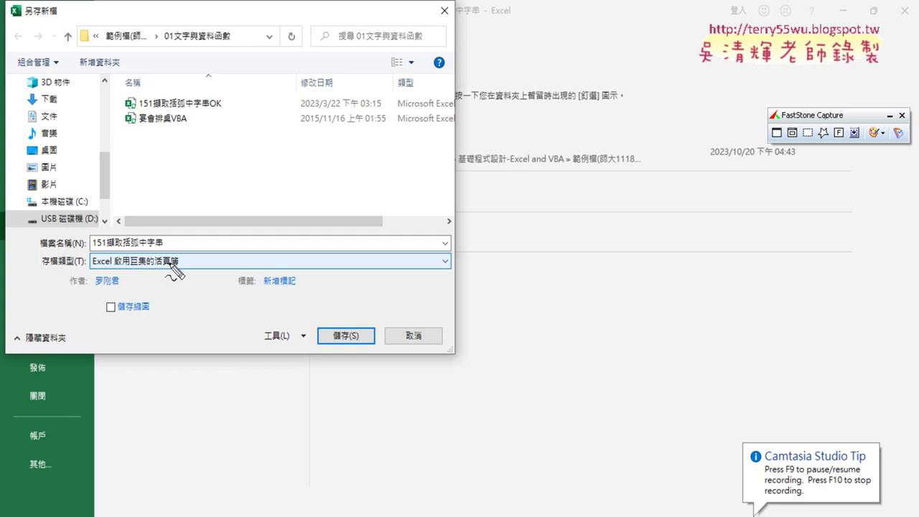
left_click_drag(174, 273, 184, 267)
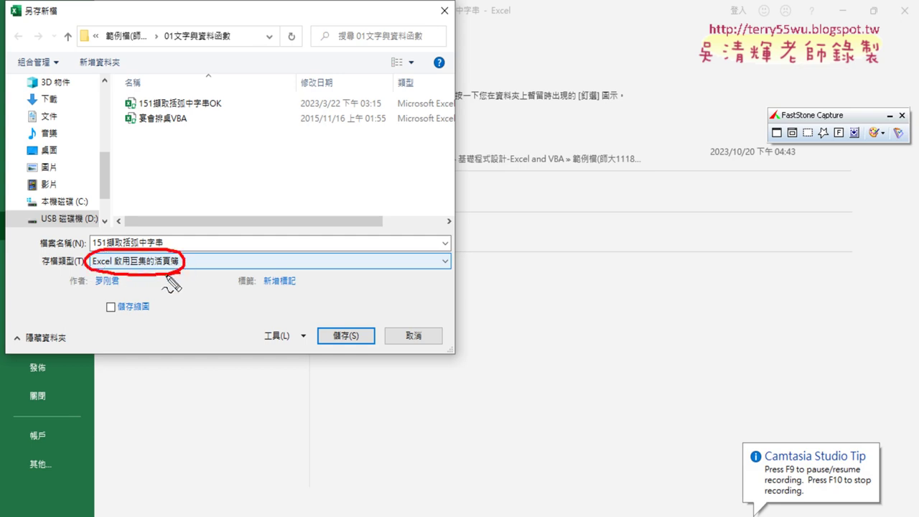
mouse_move(251, 230)
left_mouse_down()
mouse_move(184, 262)
mouse_move(203, 258)
left_mouse_up()
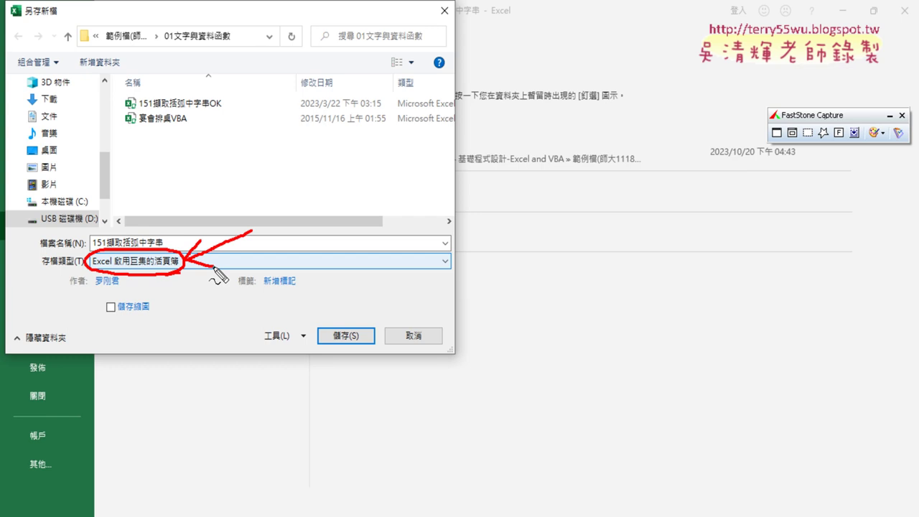
key("Escape")
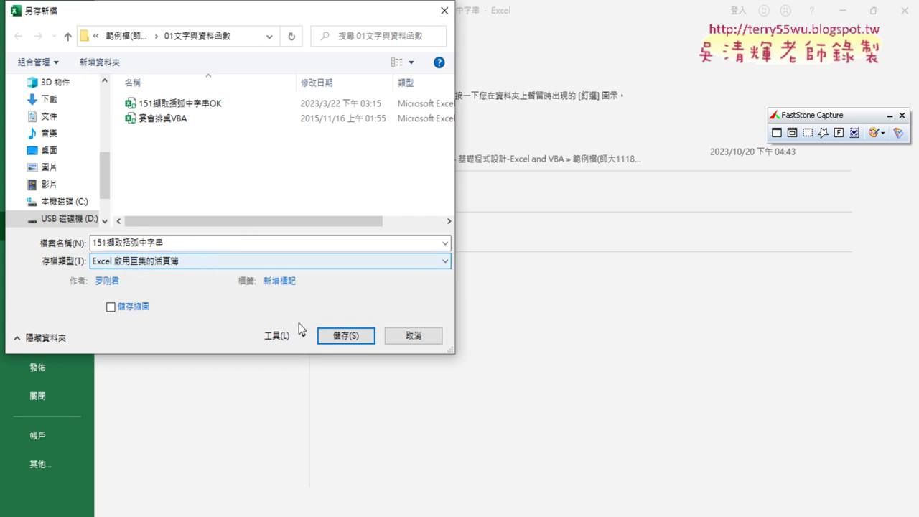
left_click(342, 335)
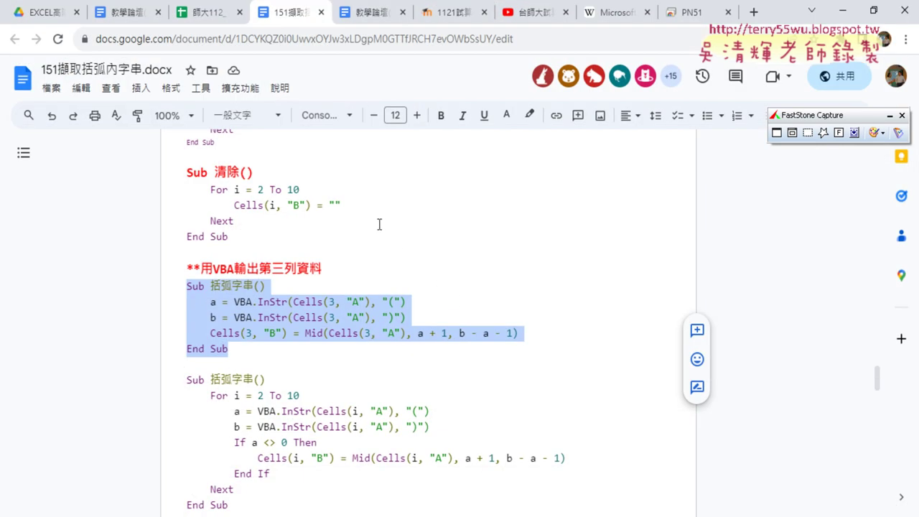
Raise the looping 括弧字串 macro block's font from 12 to 14 pt
scroll(442, 273, "down", 2)
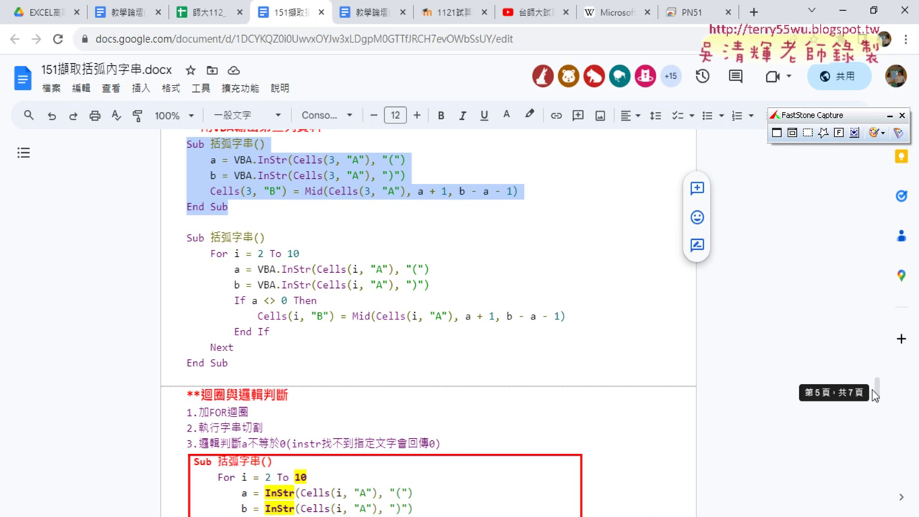
left_click_drag(241, 364, 183, 238)
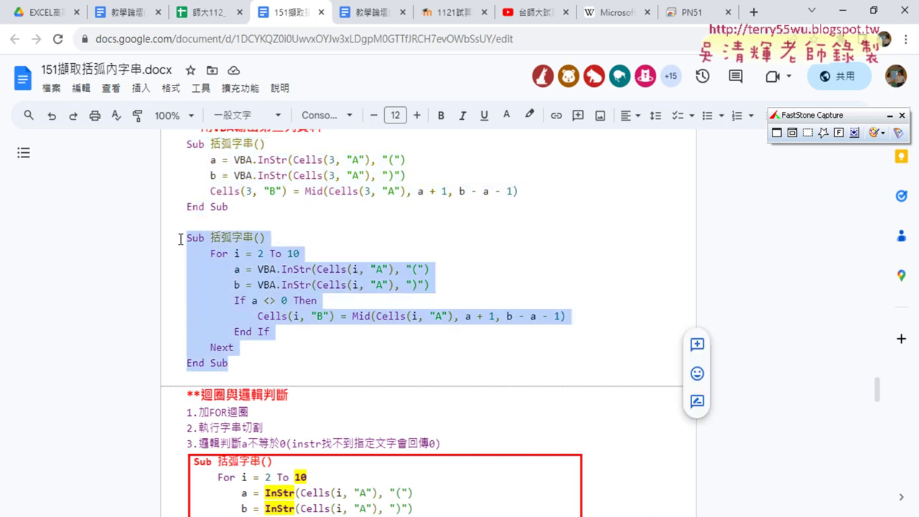
left_click(426, 364)
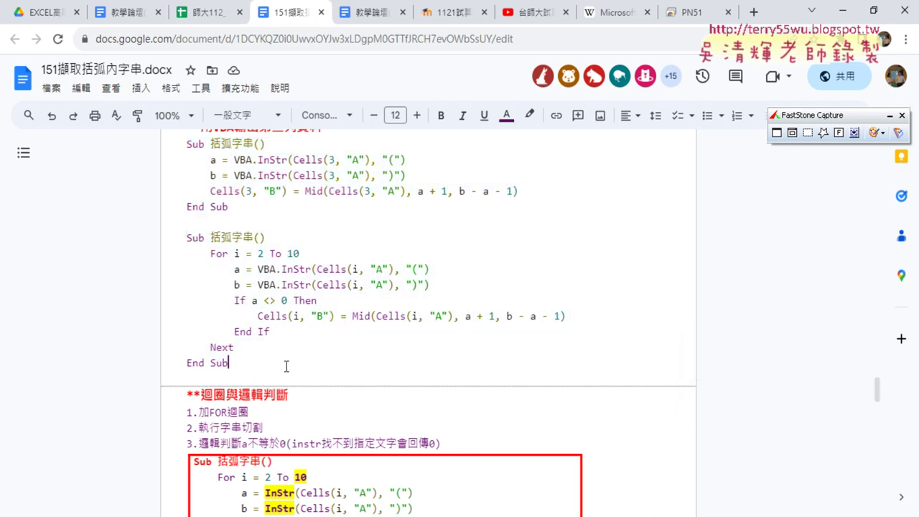
mouse_move(274, 366)
left_mouse_down()
mouse_move(205, 312)
mouse_move(181, 238)
left_mouse_up()
left_click(416, 115)
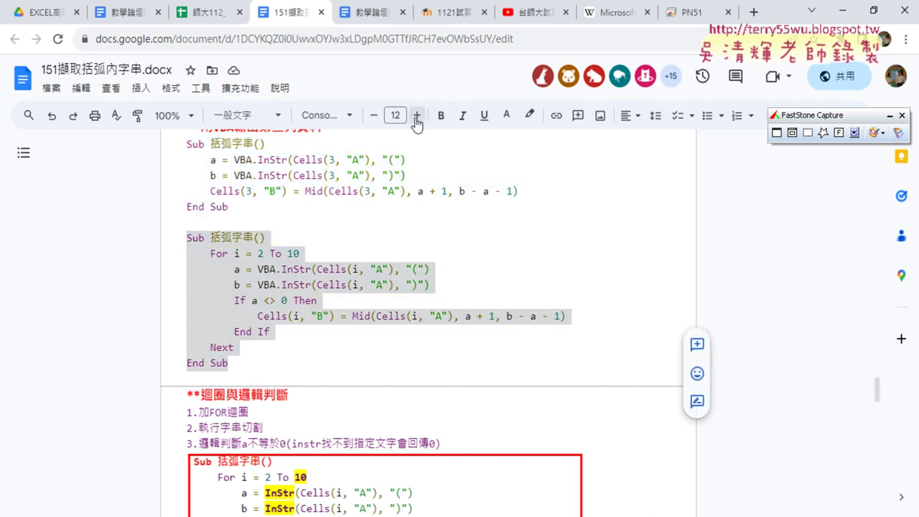
left_click(416, 115)
left_click(417, 248)
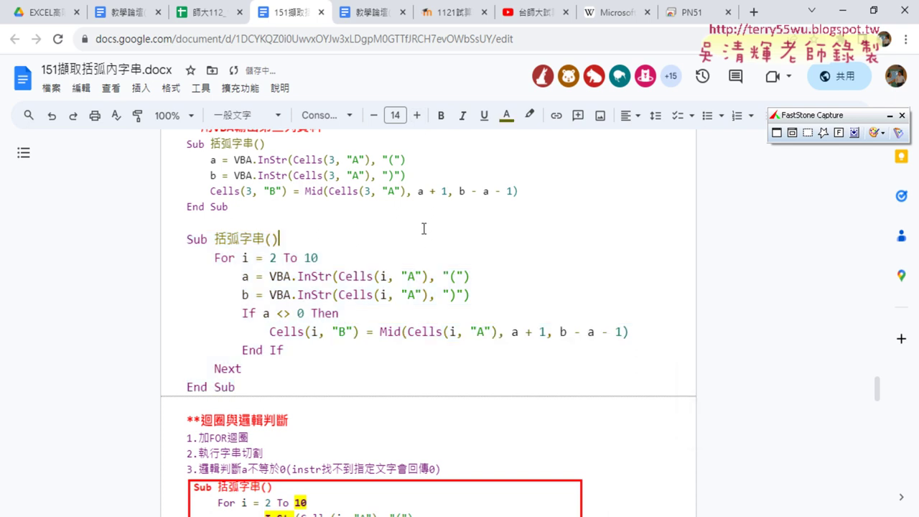
Raise the first, row-3 括弧字串 macro block's font to 14 pt
scroll(406, 248, "up", 1)
mouse_move(257, 276)
left_mouse_down()
mouse_move(197, 251)
mouse_move(182, 213)
left_mouse_up()
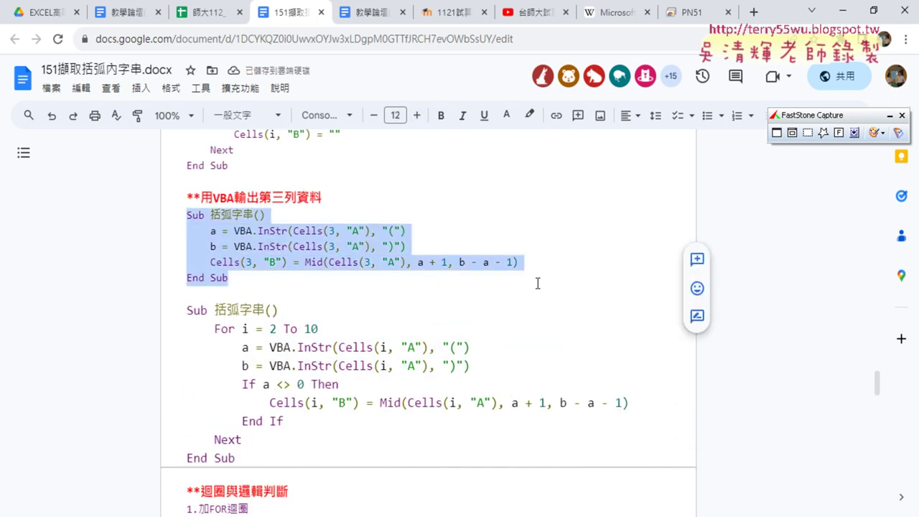
left_click(417, 115)
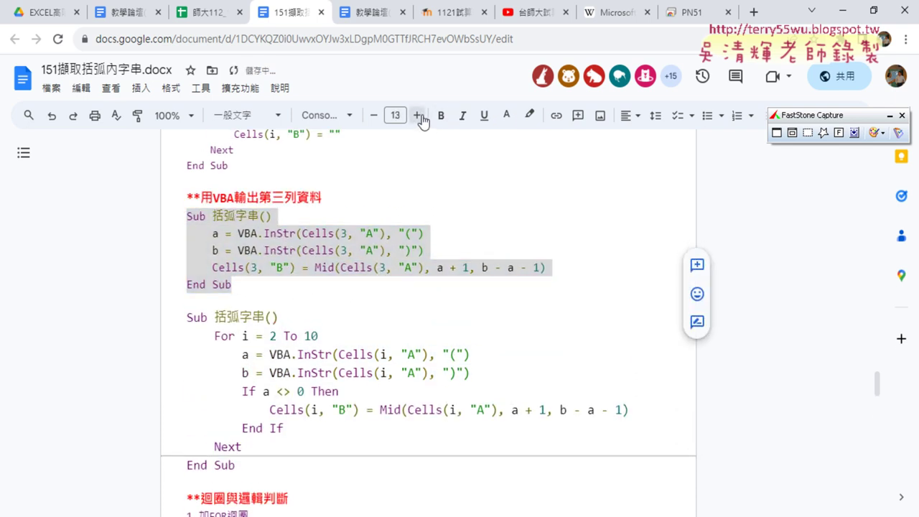
left_click(416, 115)
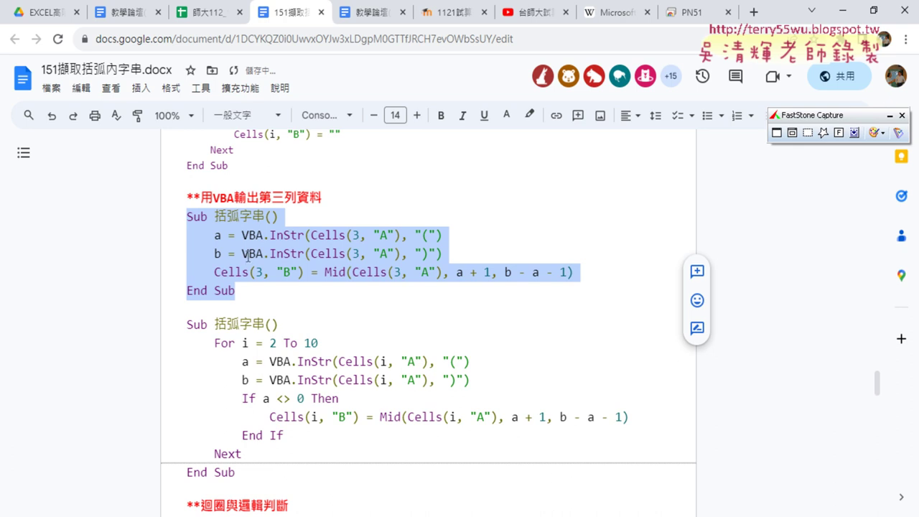
left_click(897, 120)
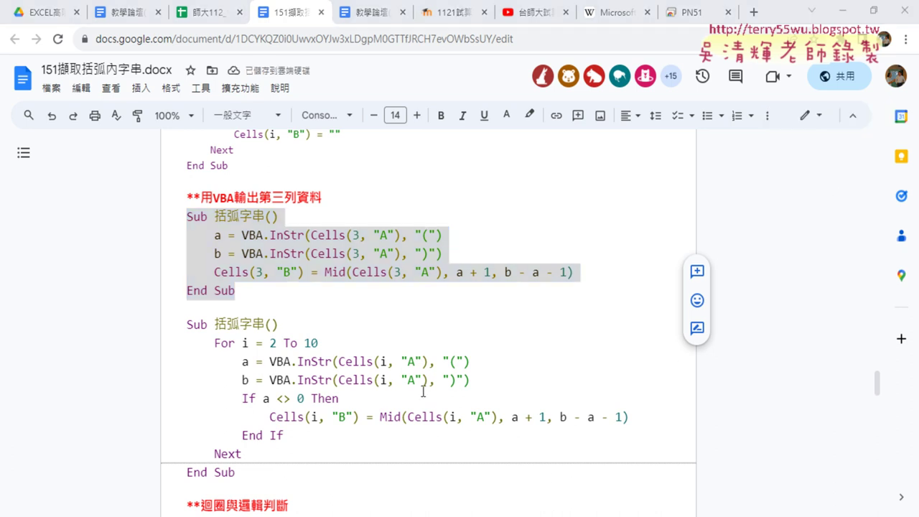